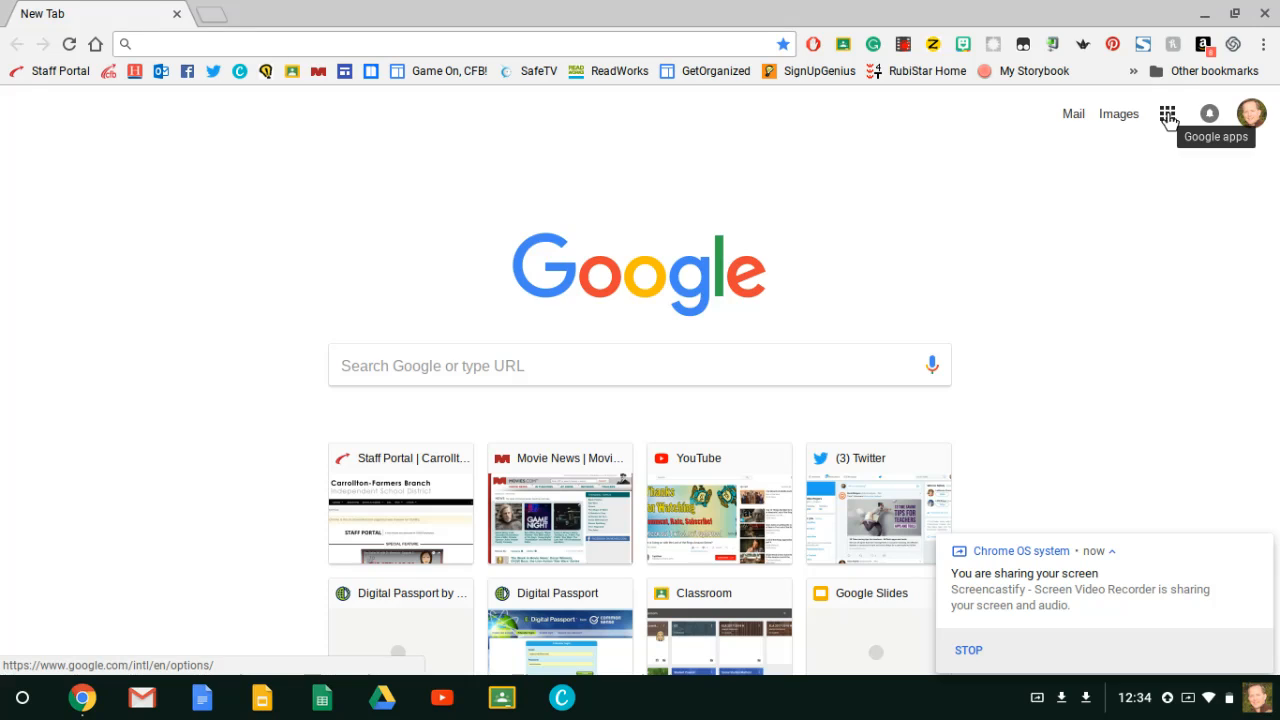
# Step: Open Google Docs from the Google apps and create a blank document
pyautogui.click(1168, 116)
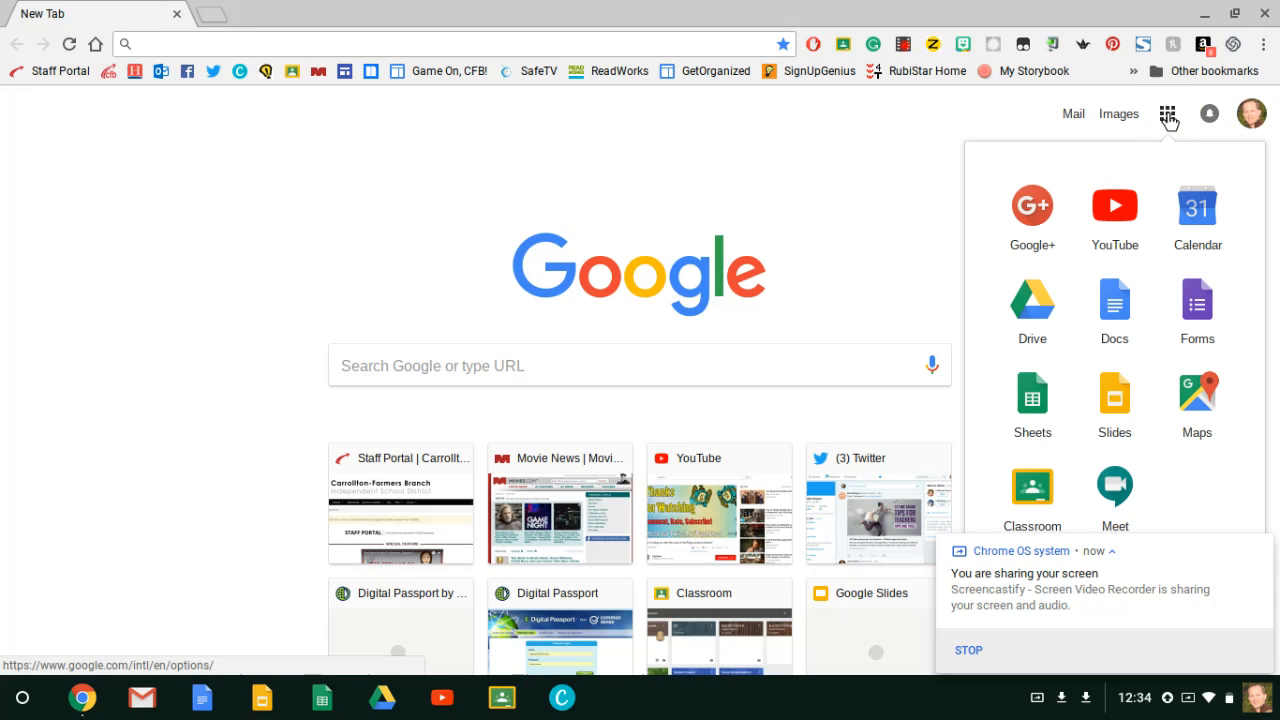
pyautogui.click(1117, 305)
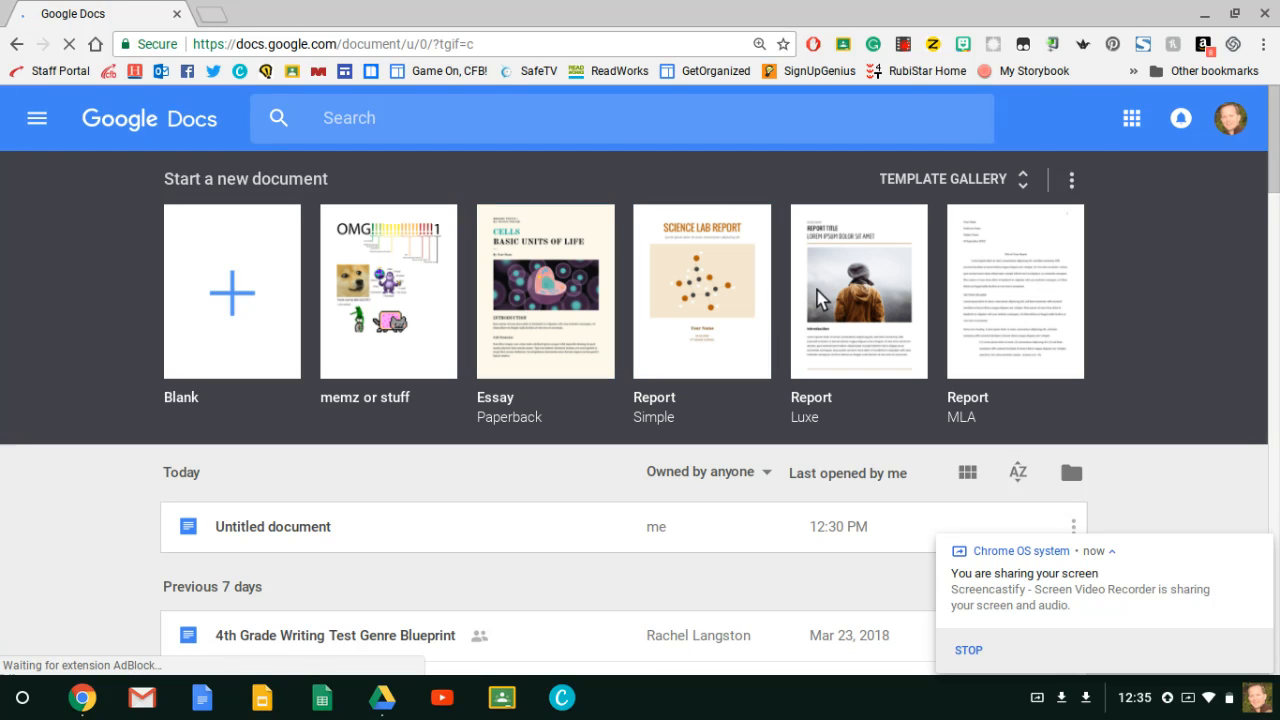
pyautogui.click(233, 300)
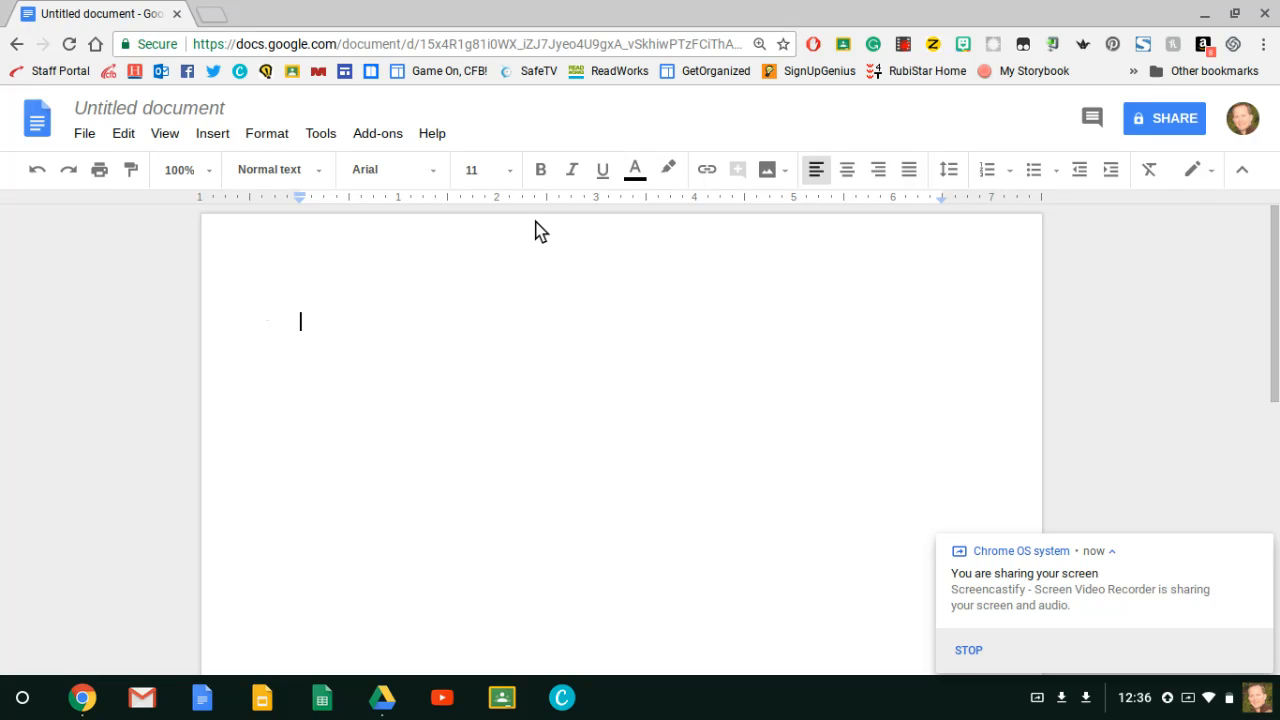
# Step: Enter the centered heading "Fruits and Vegetables" in the Title style on the first line
pyautogui.click(321, 178)
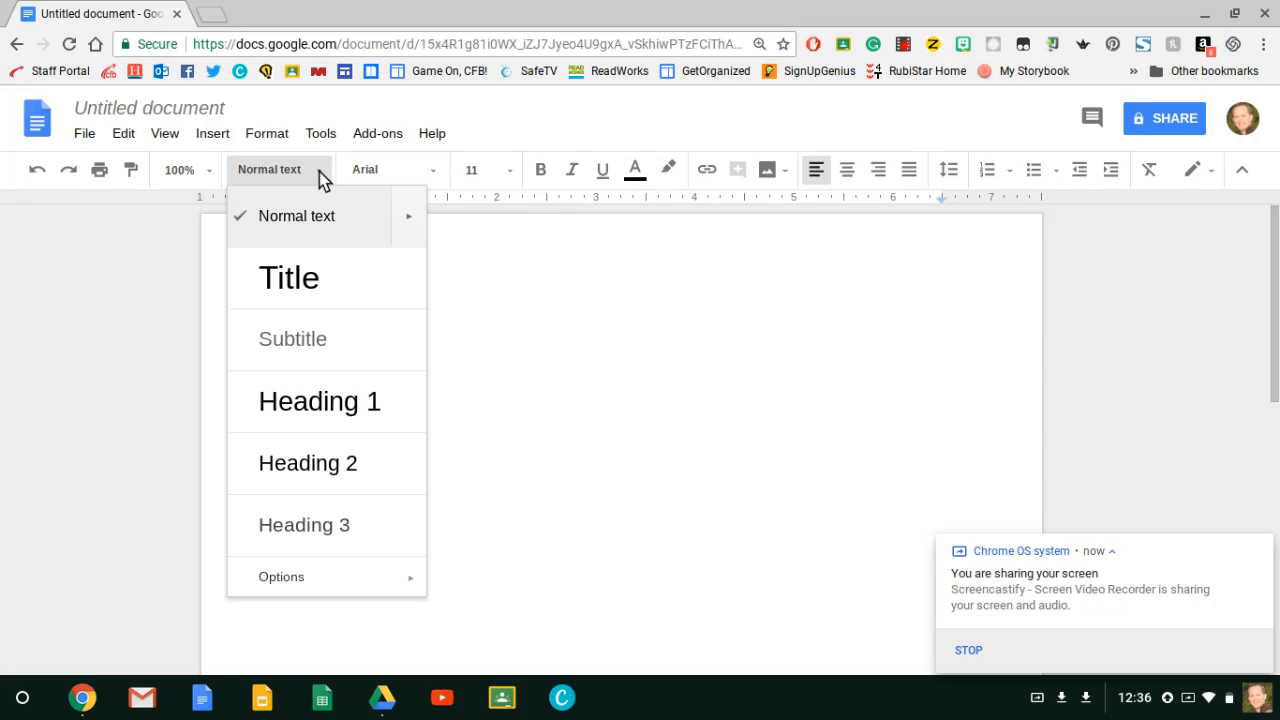
pyautogui.click(299, 279)
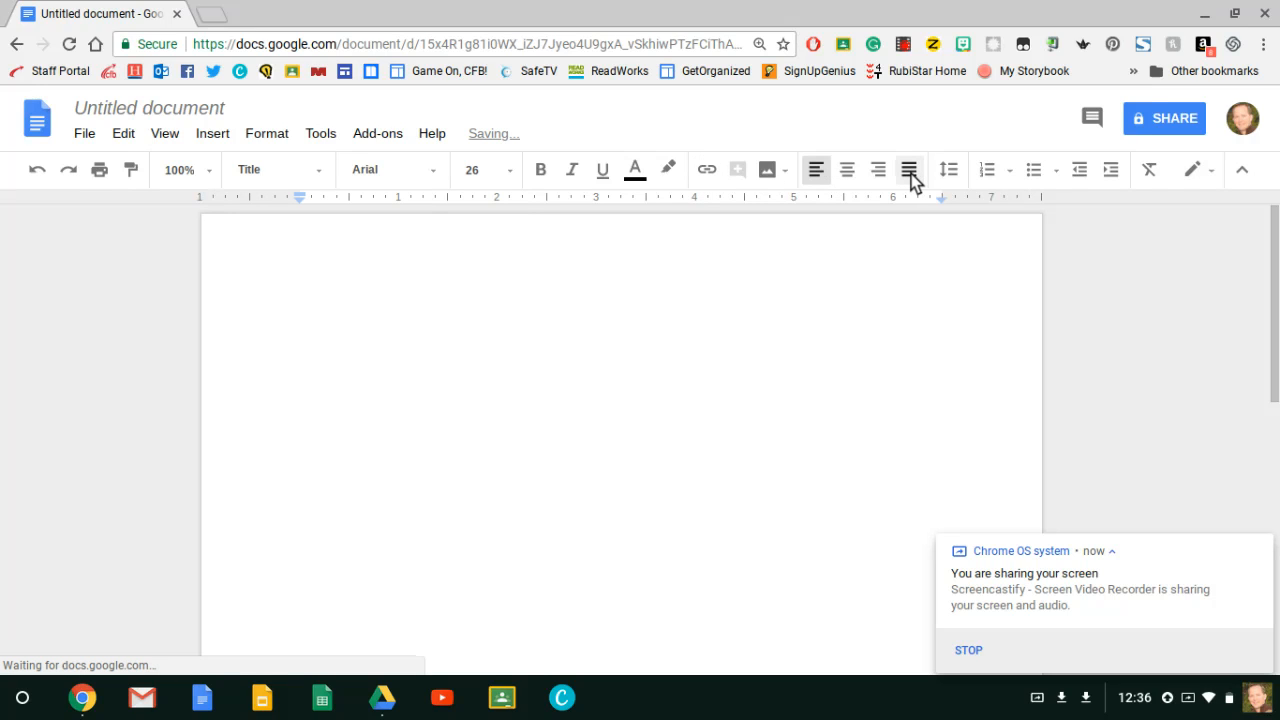
pyautogui.click(846, 172)
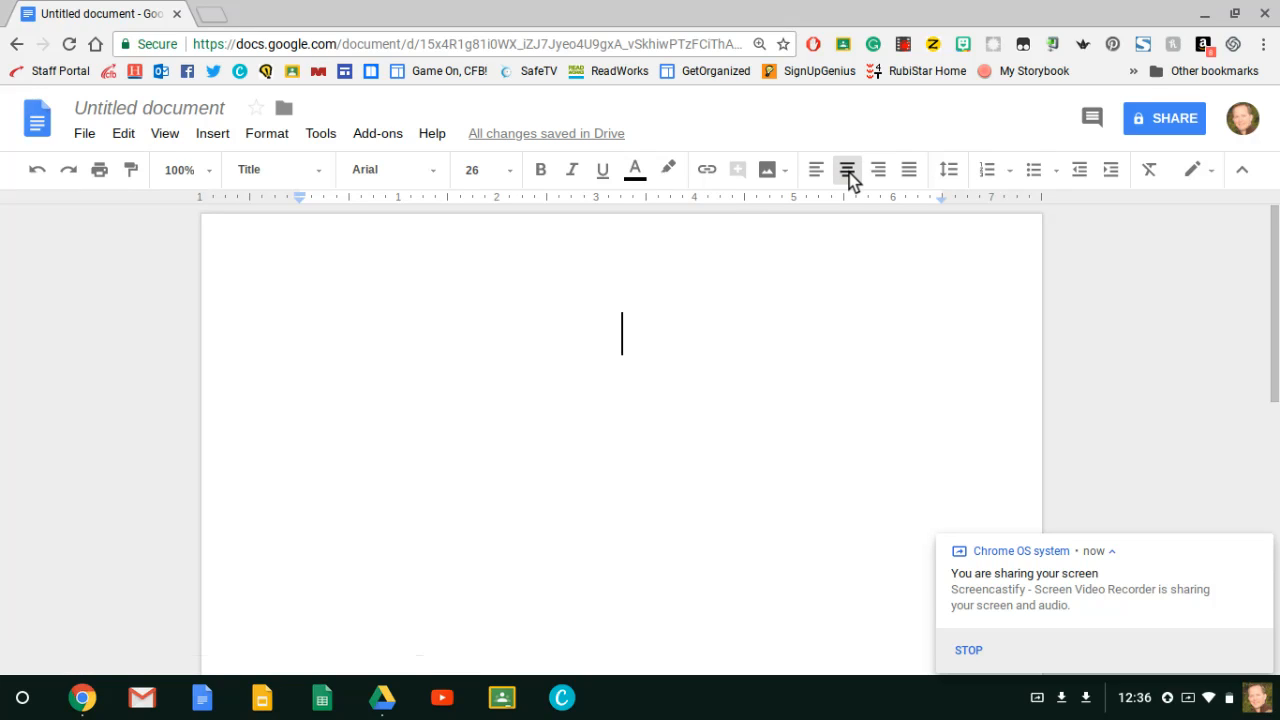
pyautogui.write('Fr')
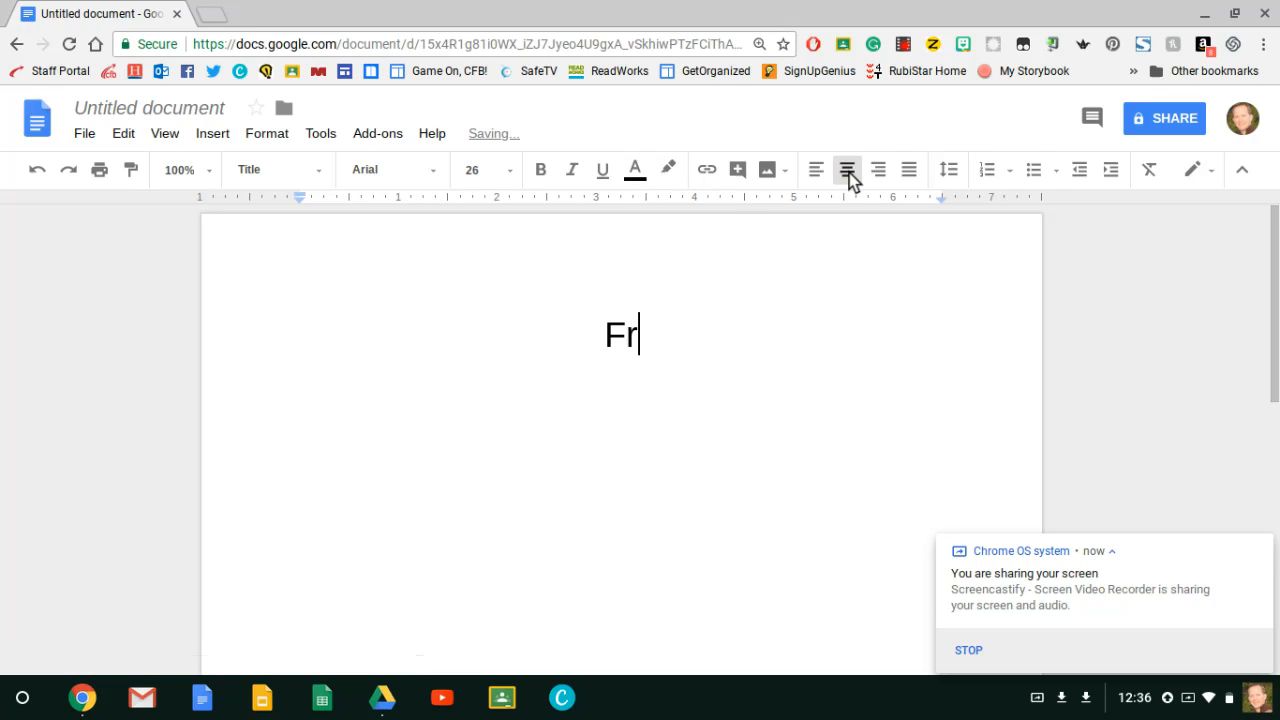
pyautogui.write('uits and Vege')
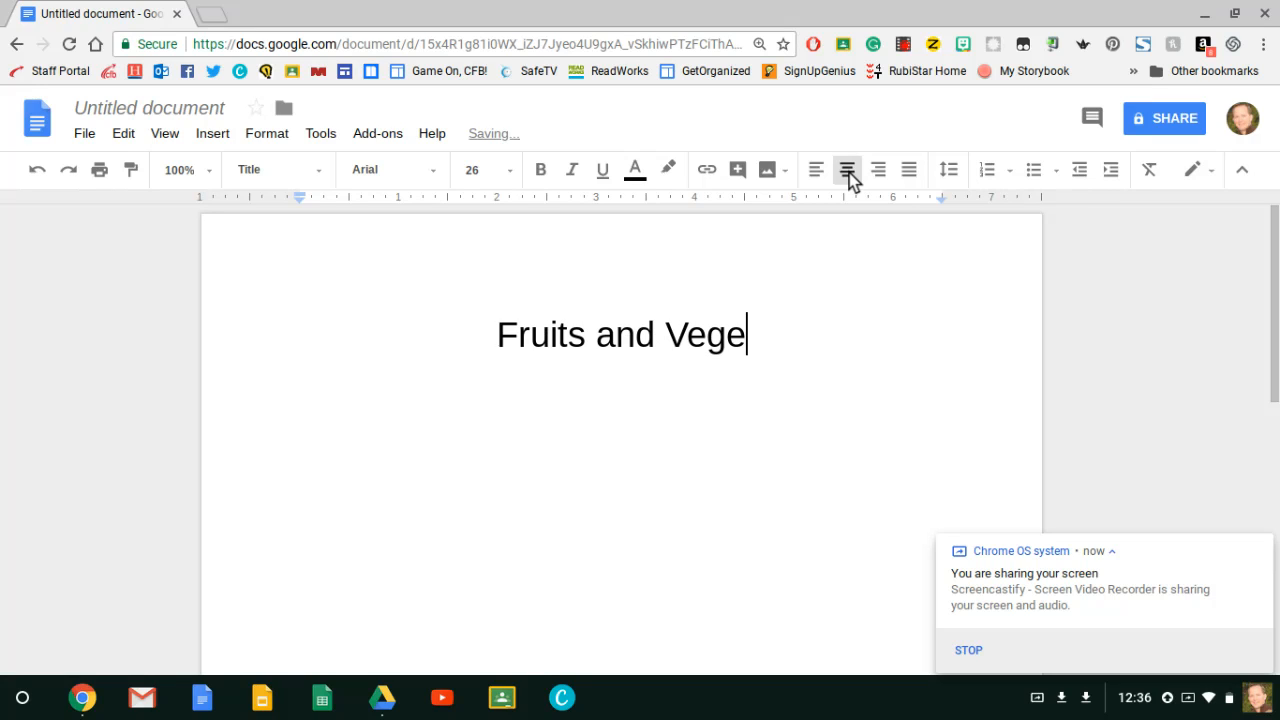
pyautogui.write('tables')
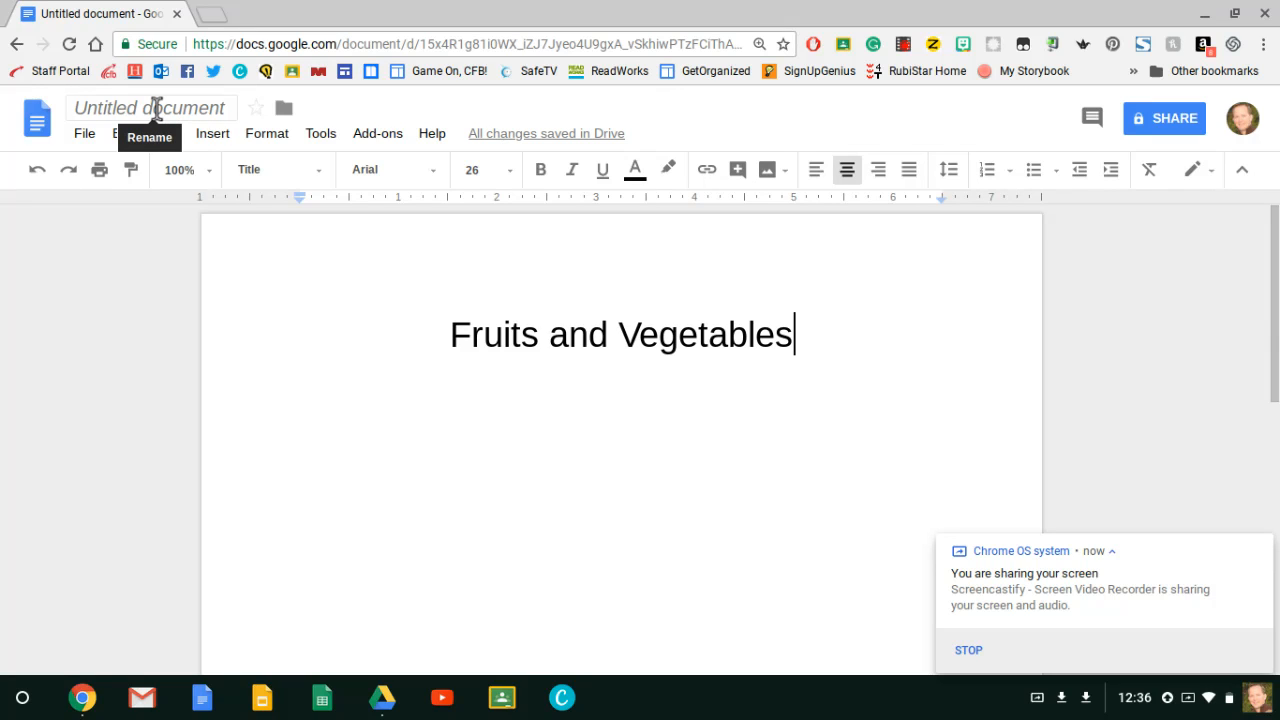
# Step: Name the document "Fruits and Vegetables" and start a new line below the title
pyautogui.click(156, 108)
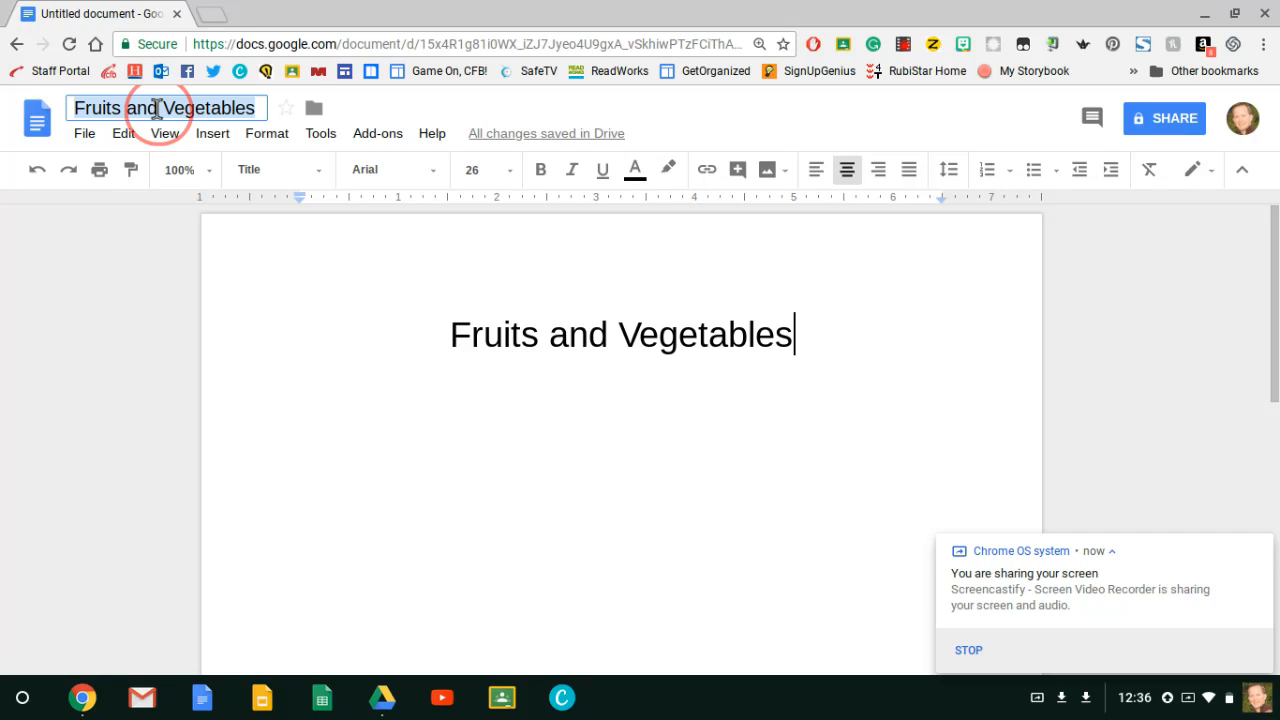
pyautogui.click(805, 342)
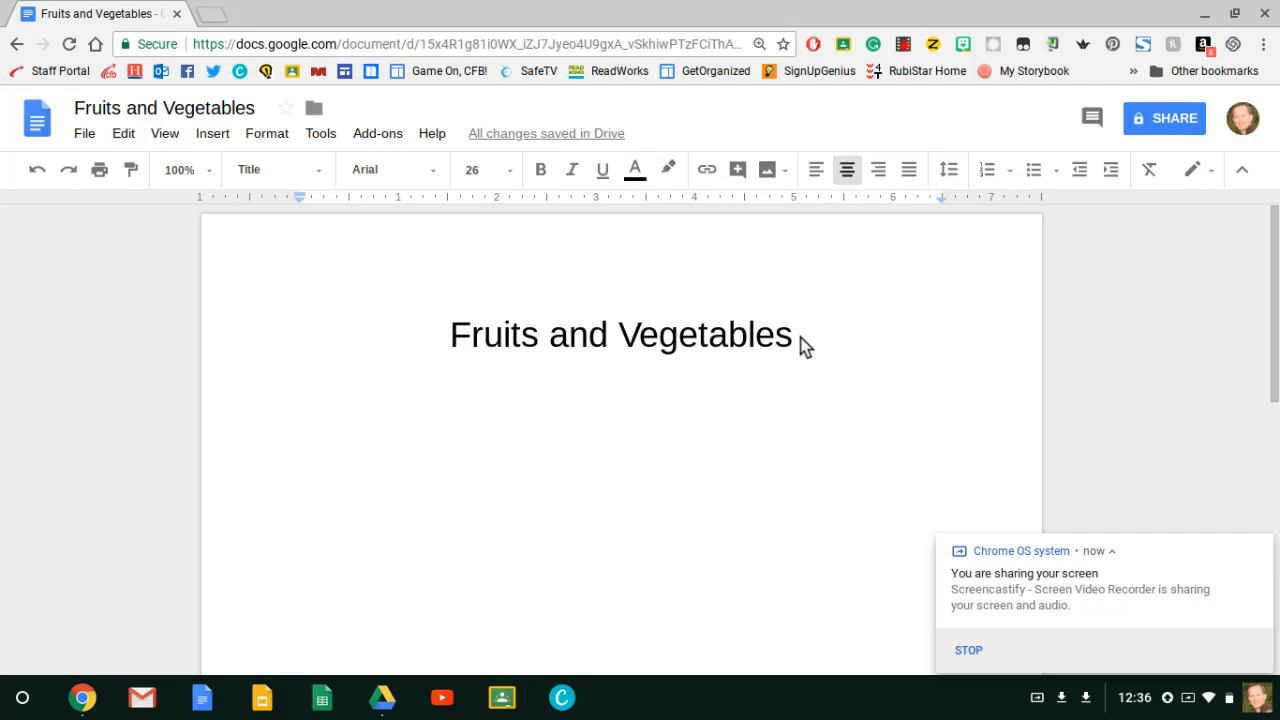
pyautogui.press('Return')
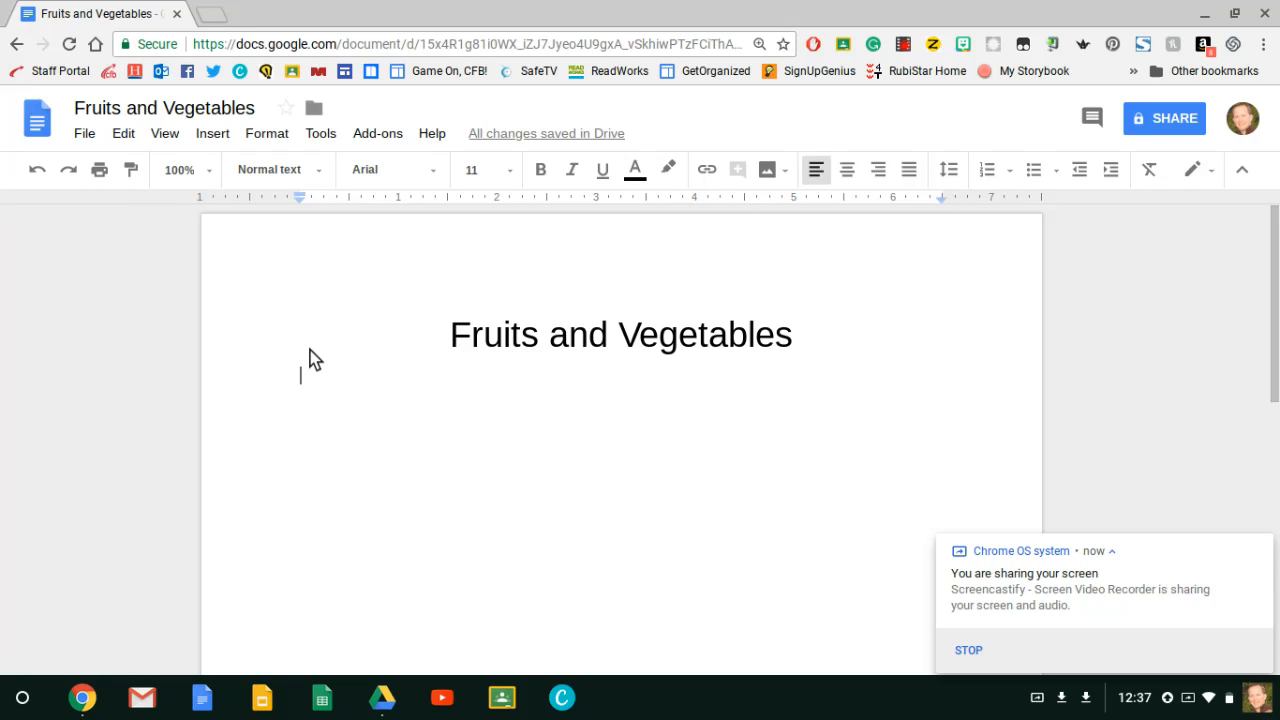
# Step: Enter some random filler text below the title and try undoing and redoing it
pyautogui.write('aougn;oaenrb')
pyautogui.click(40, 176)
pyautogui.click(40, 176)
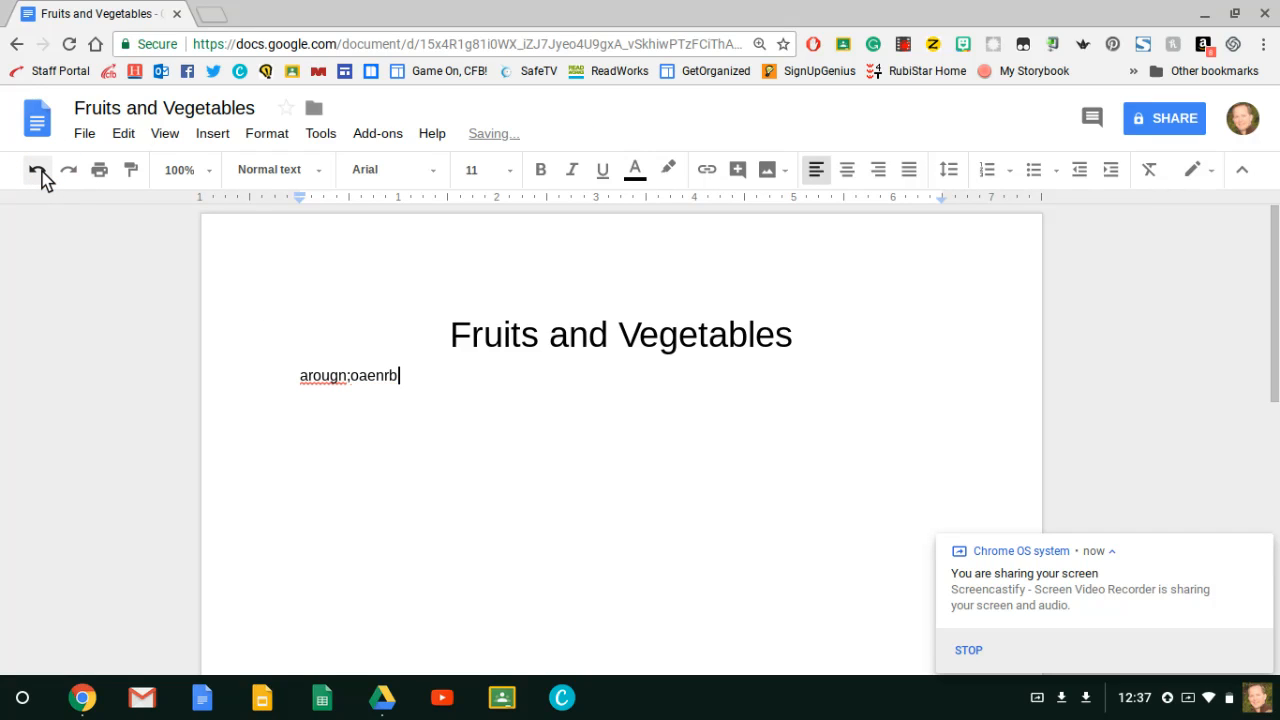
pyautogui.click(40, 176)
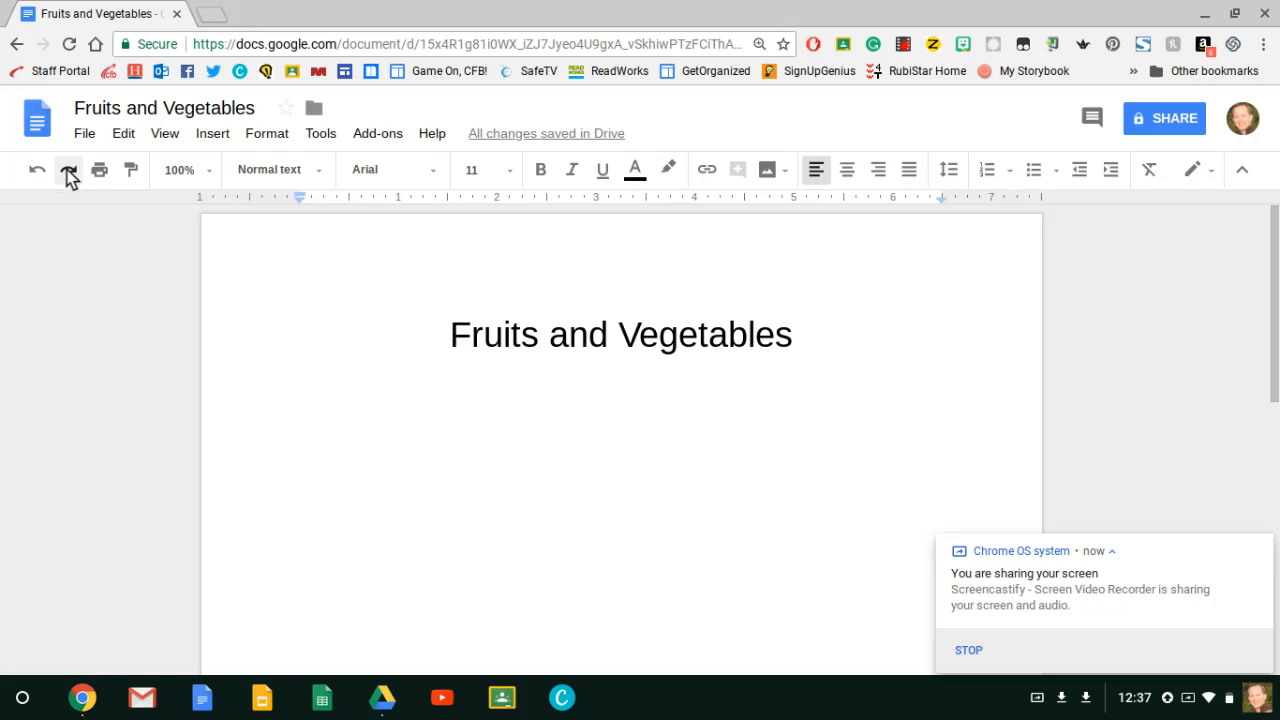
pyautogui.click(68, 174)
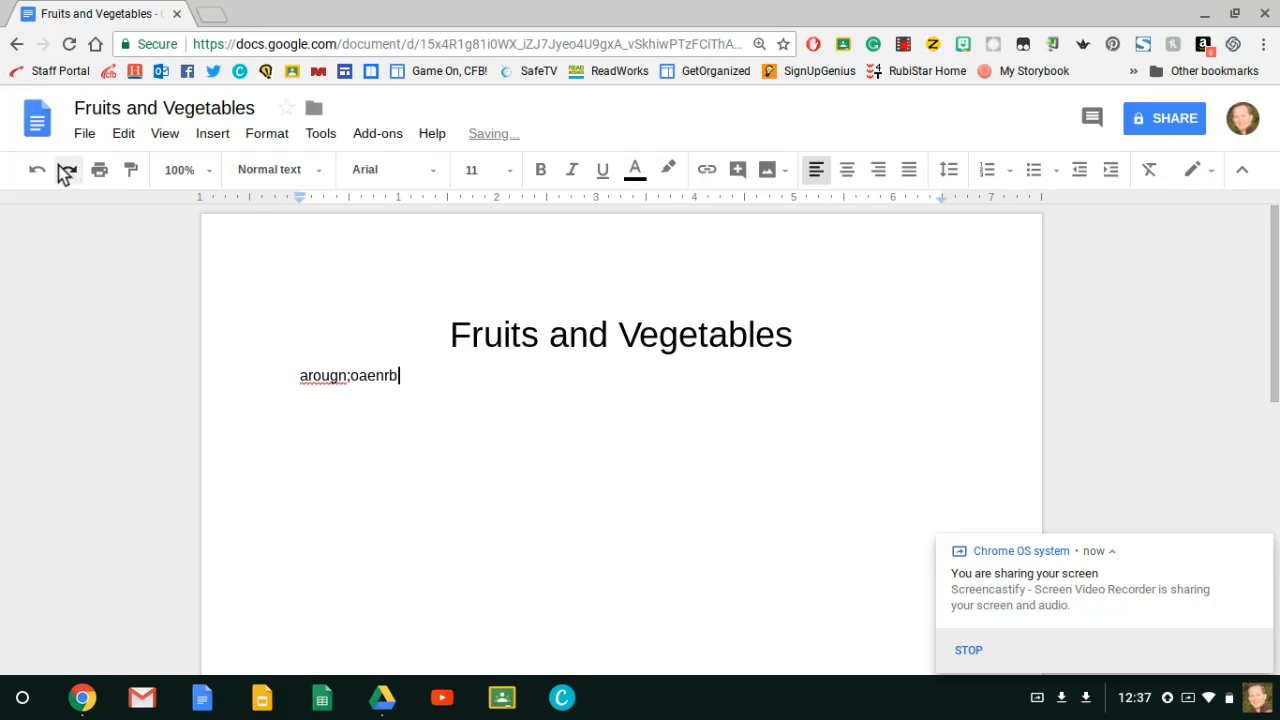
pyautogui.click(38, 174)
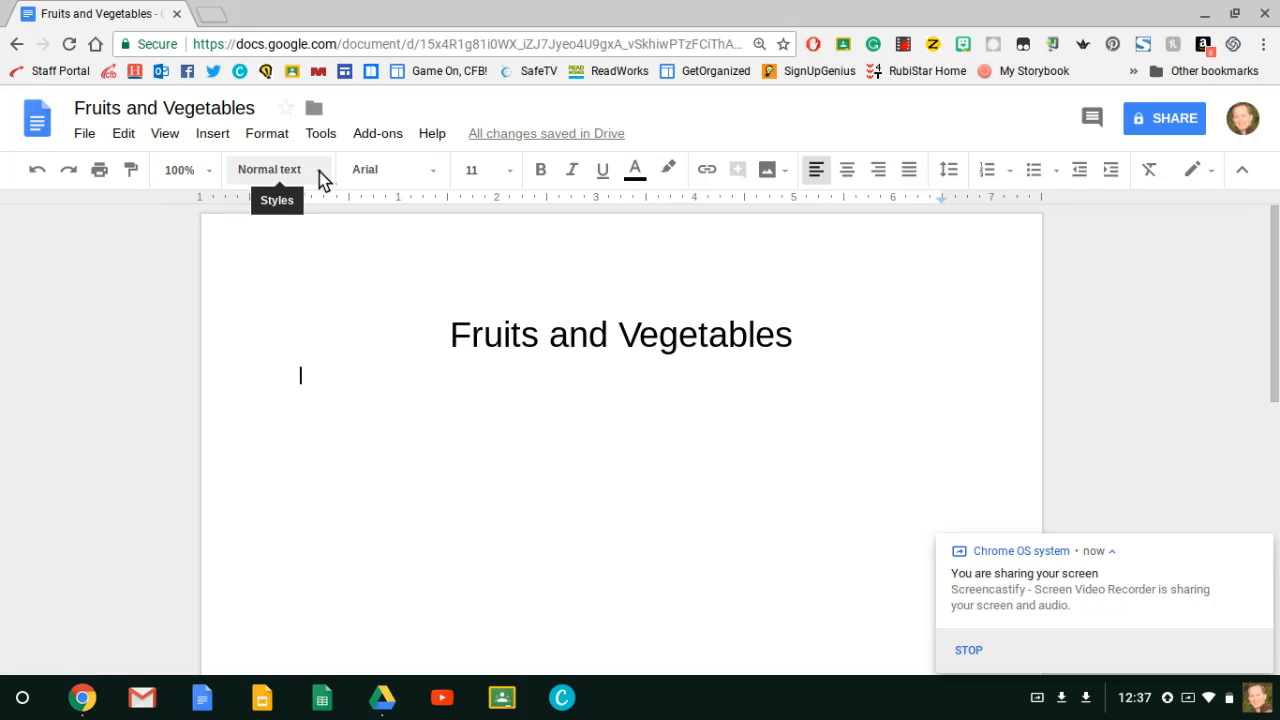
# Step: Set the font size of the empty line below the title to 12
pyautogui.click(435, 180)
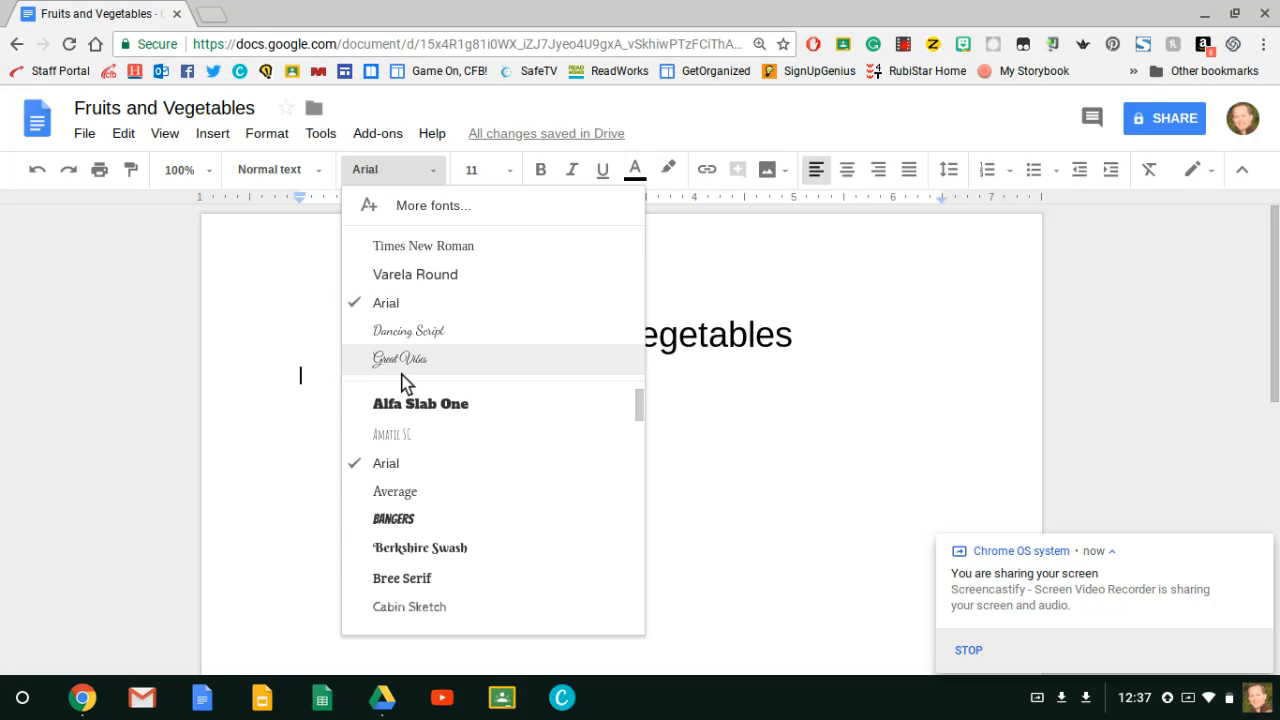
pyautogui.scroll(-3, 405, 546)
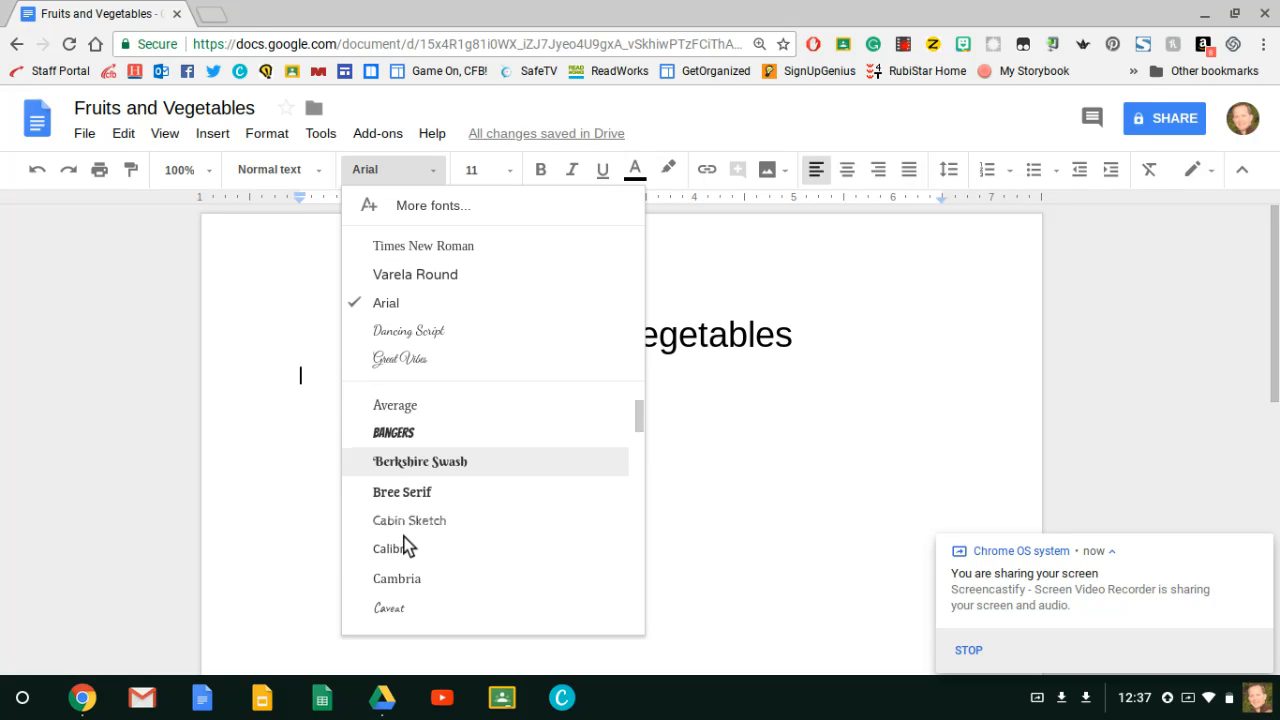
pyautogui.scroll(3, 405, 543)
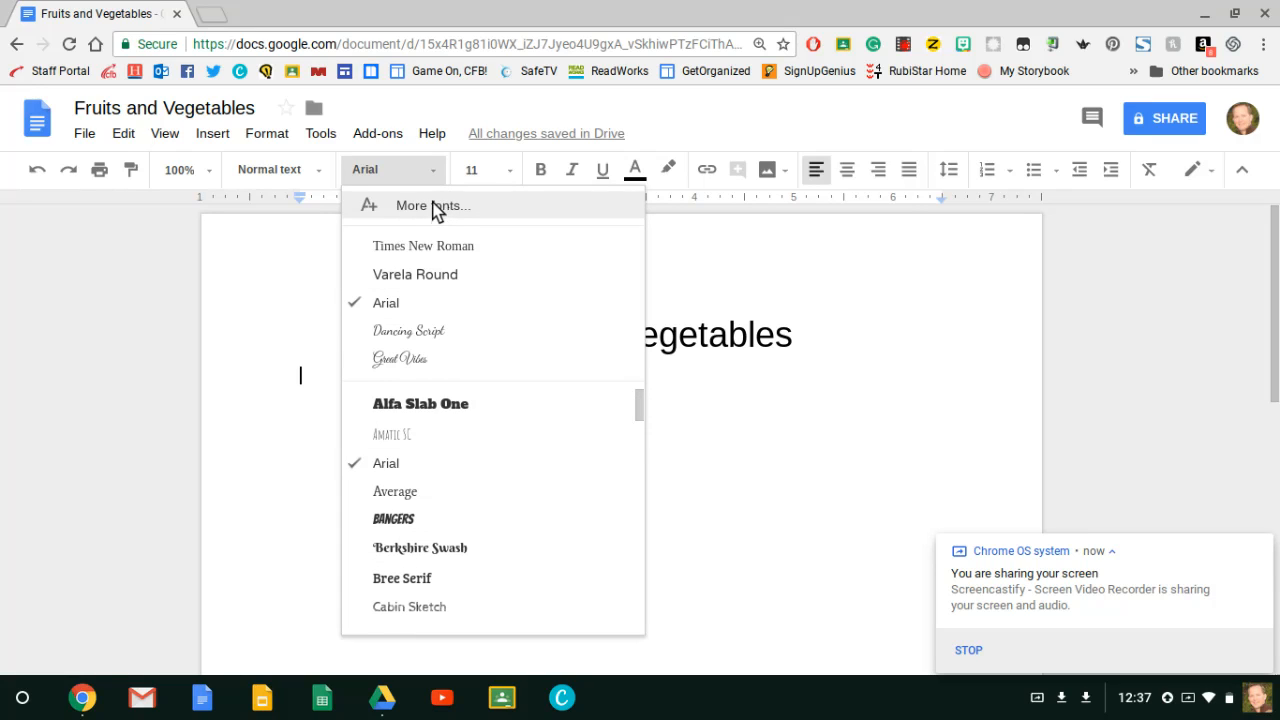
pyautogui.click(509, 175)
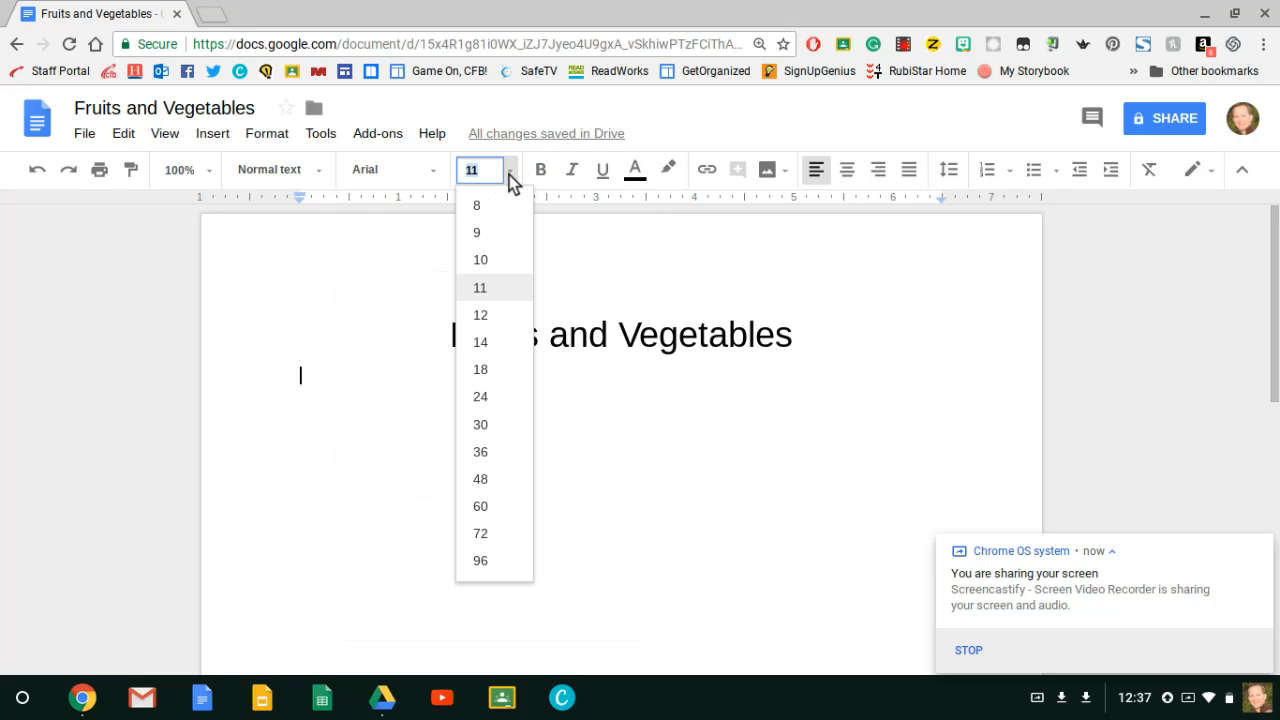
pyautogui.click(480, 315)
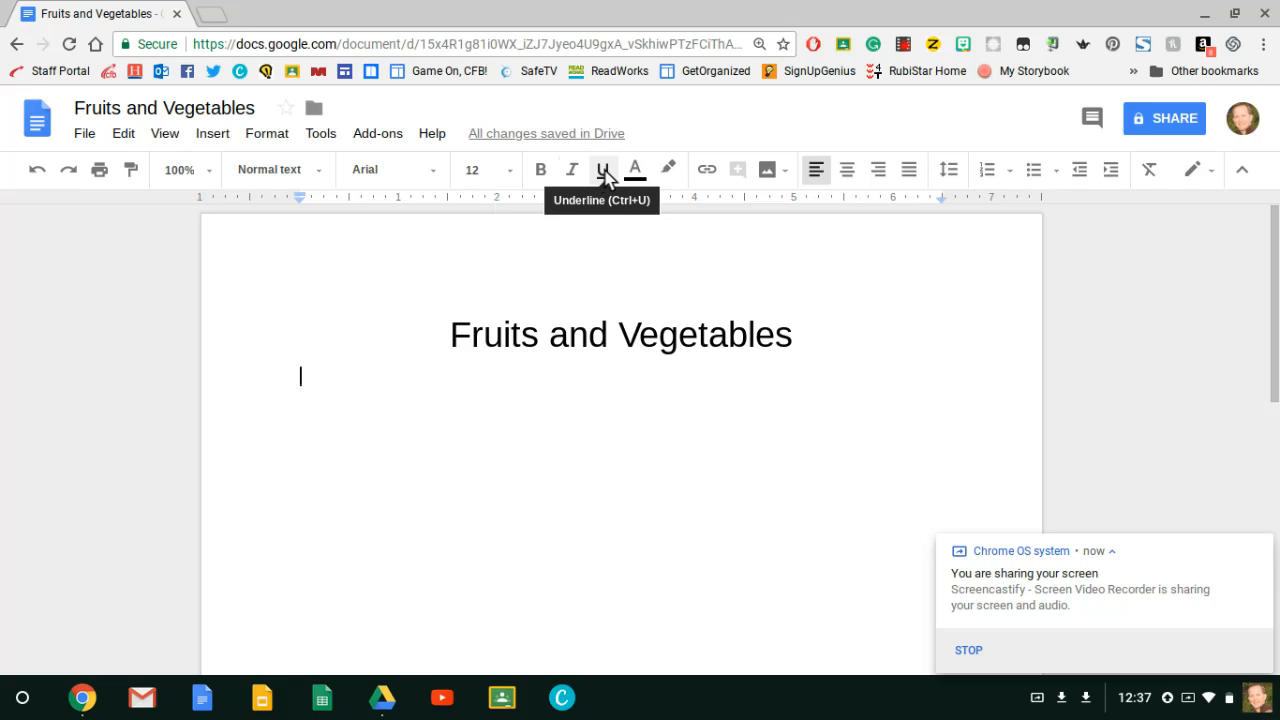
# Step: Try red as the text color of the title "Fruits and Vegetables" and set it back to black
pyautogui.click(635, 172)
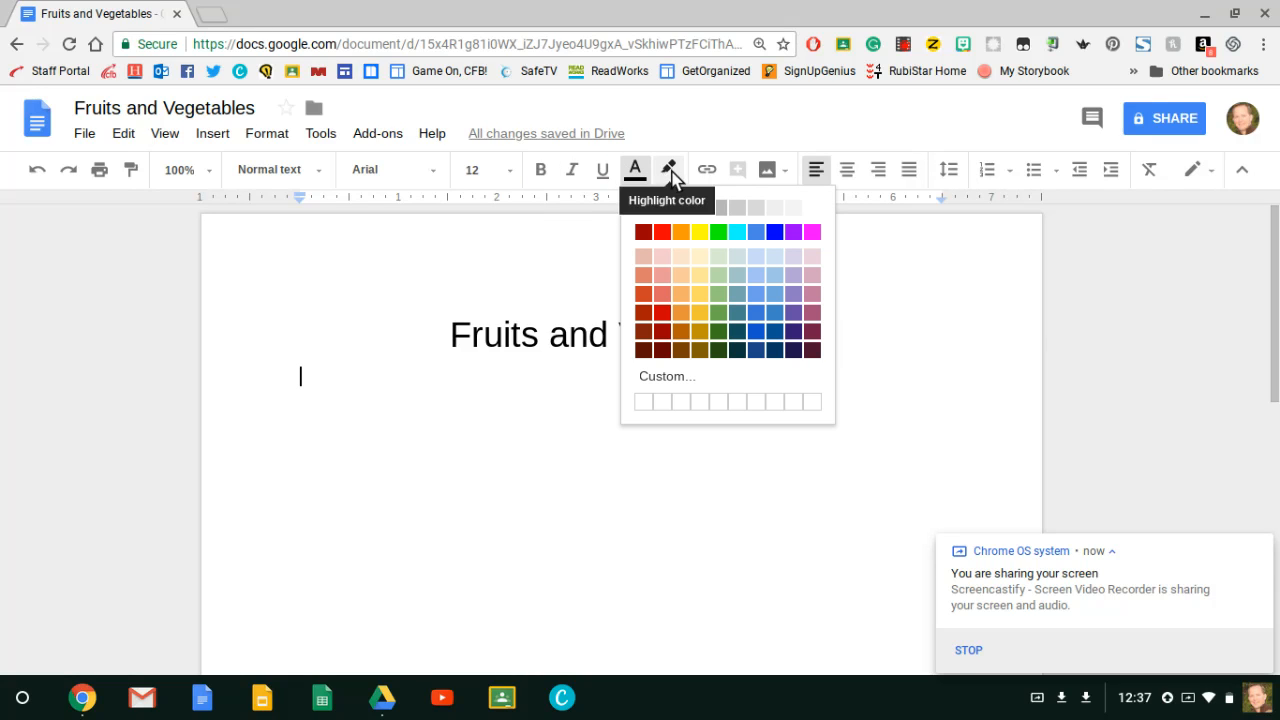
pyautogui.click(509, 373)
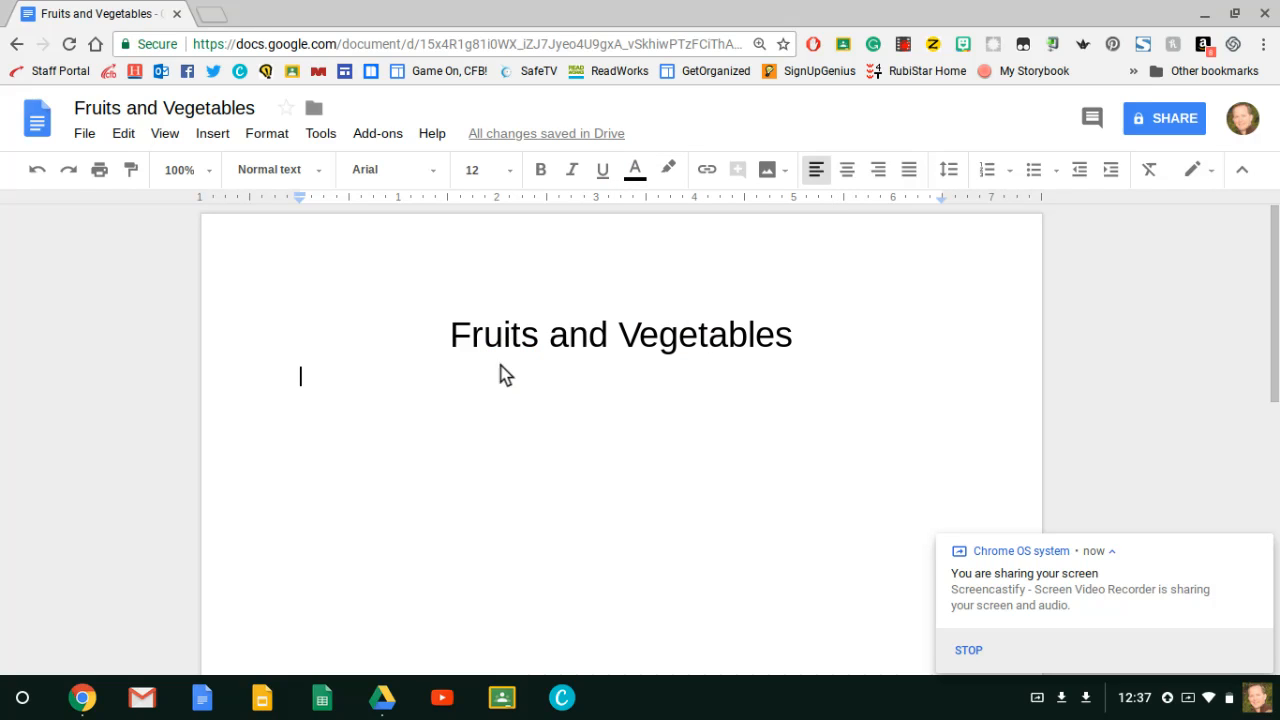
pyautogui.click(456, 338)
pyautogui.moveTo(456, 340); pyautogui.dragTo(791, 343)
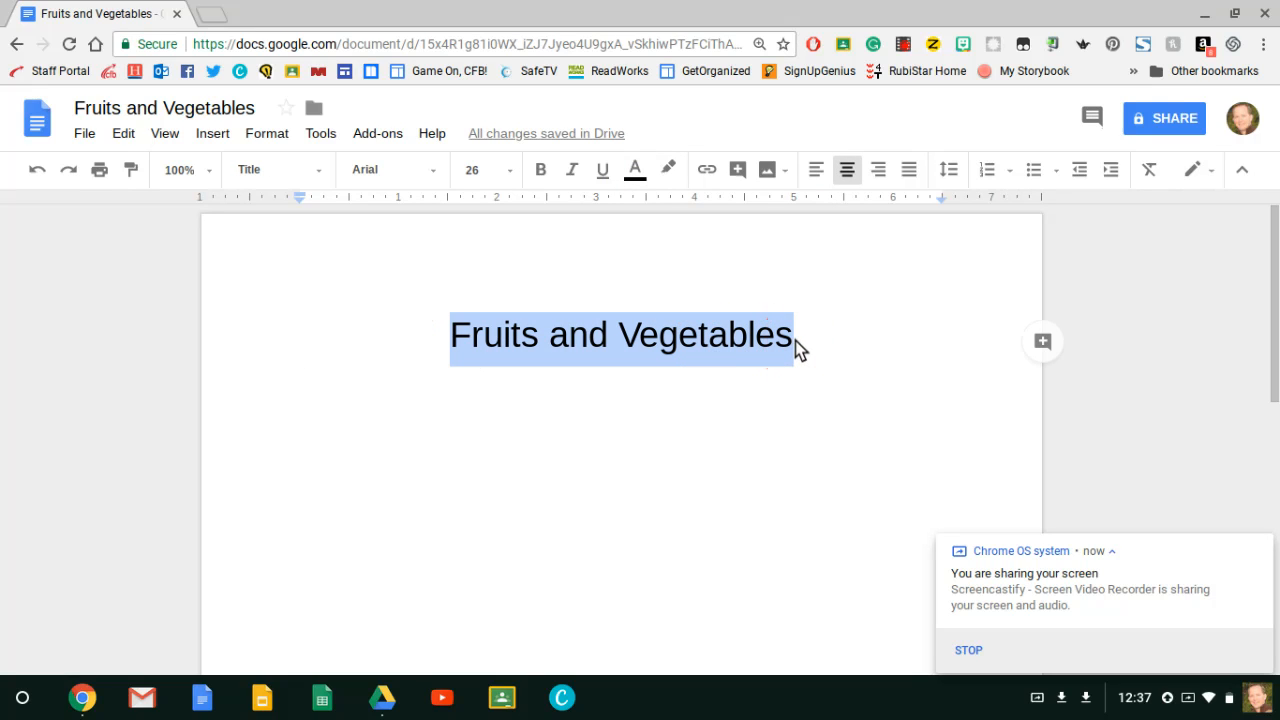
pyautogui.click(634, 168)
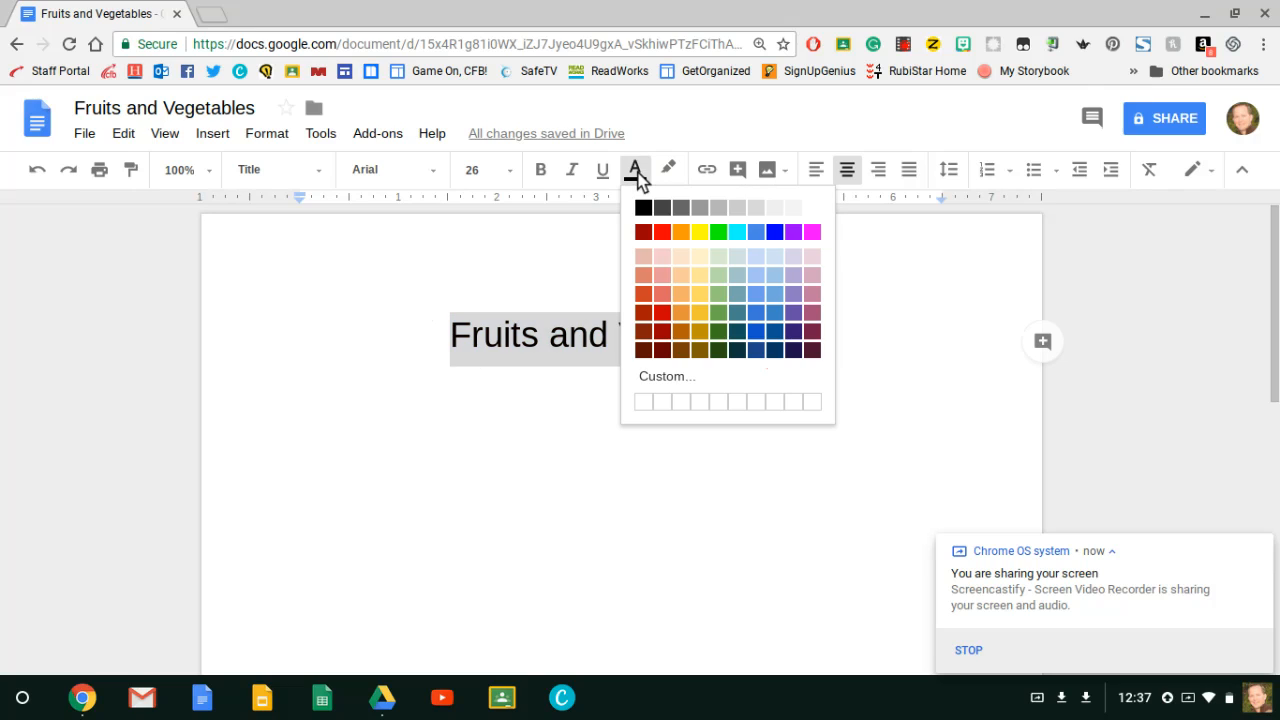
pyautogui.click(663, 233)
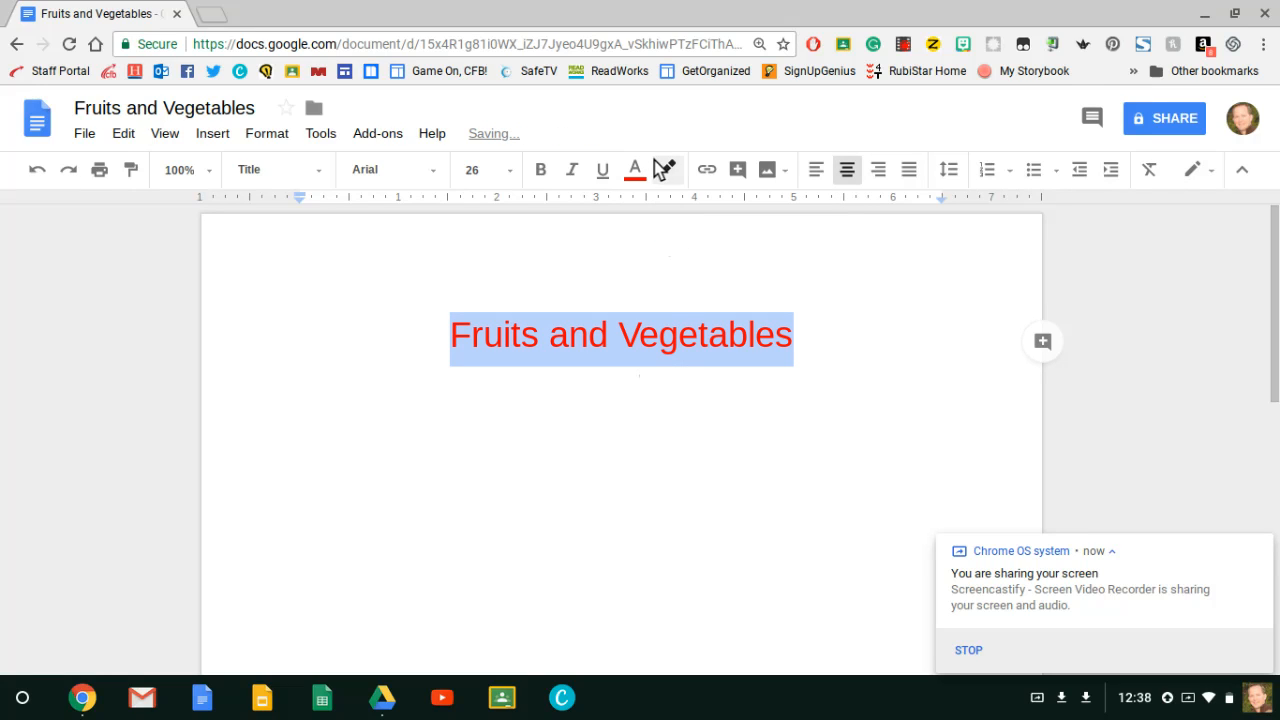
pyautogui.click(634, 168)
pyautogui.click(644, 210)
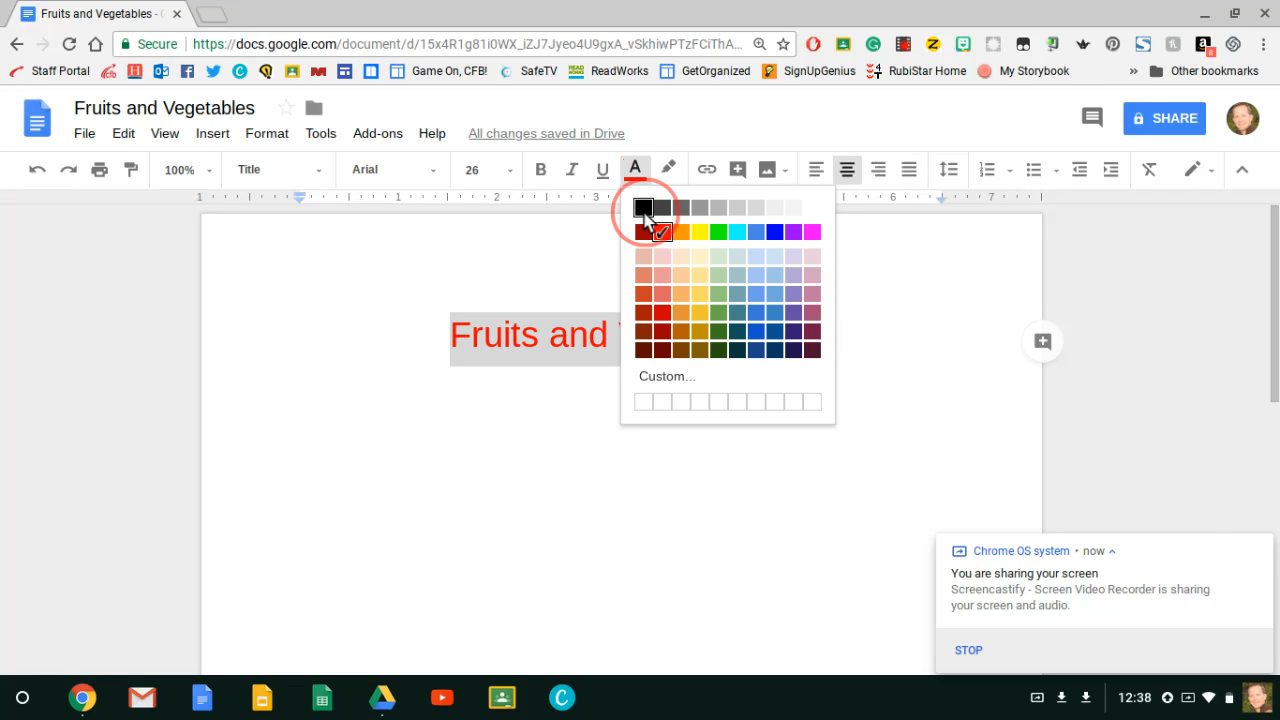
# Step: Highlight the title in yellow and undo the highlight
pyautogui.click(668, 169)
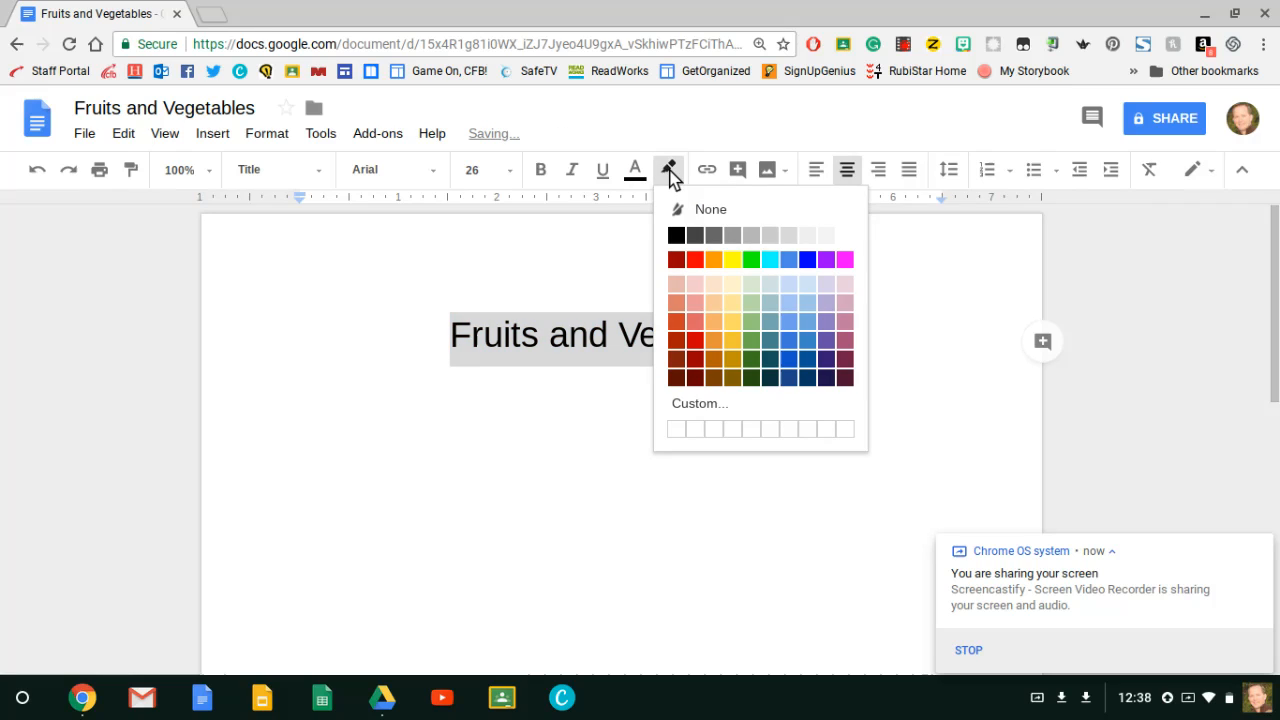
pyautogui.click(732, 260)
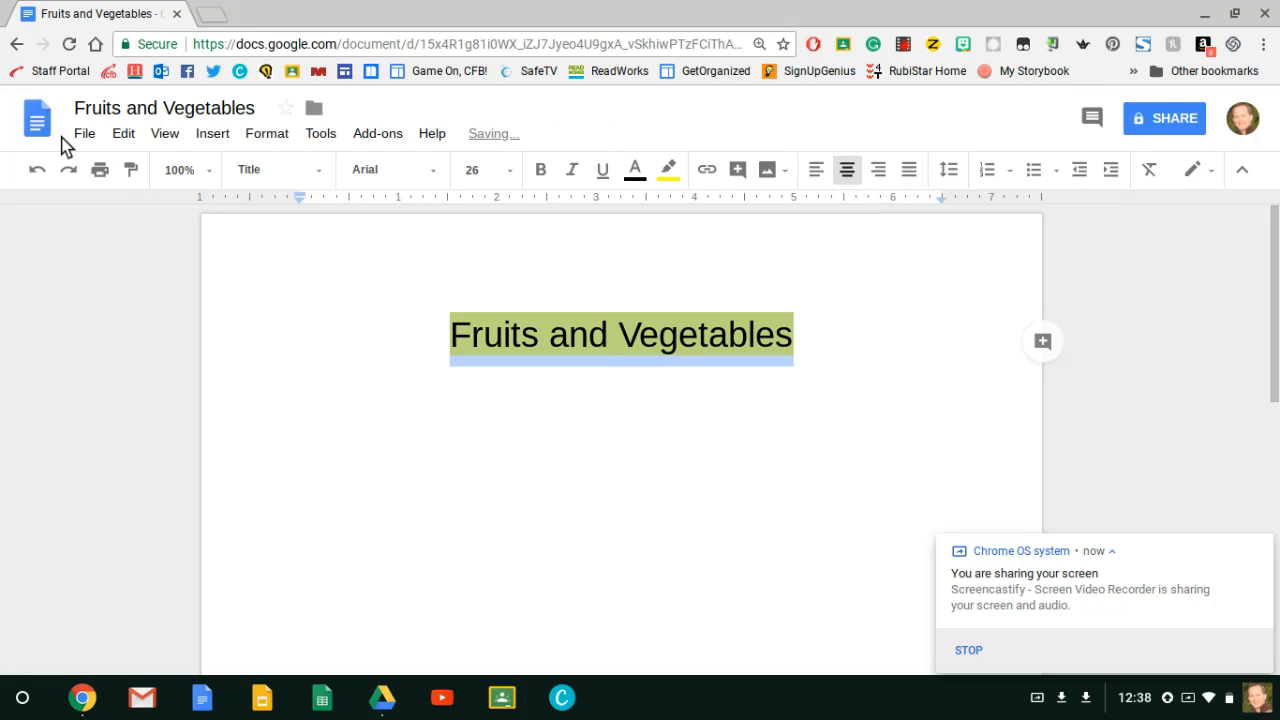
pyautogui.click(37, 170)
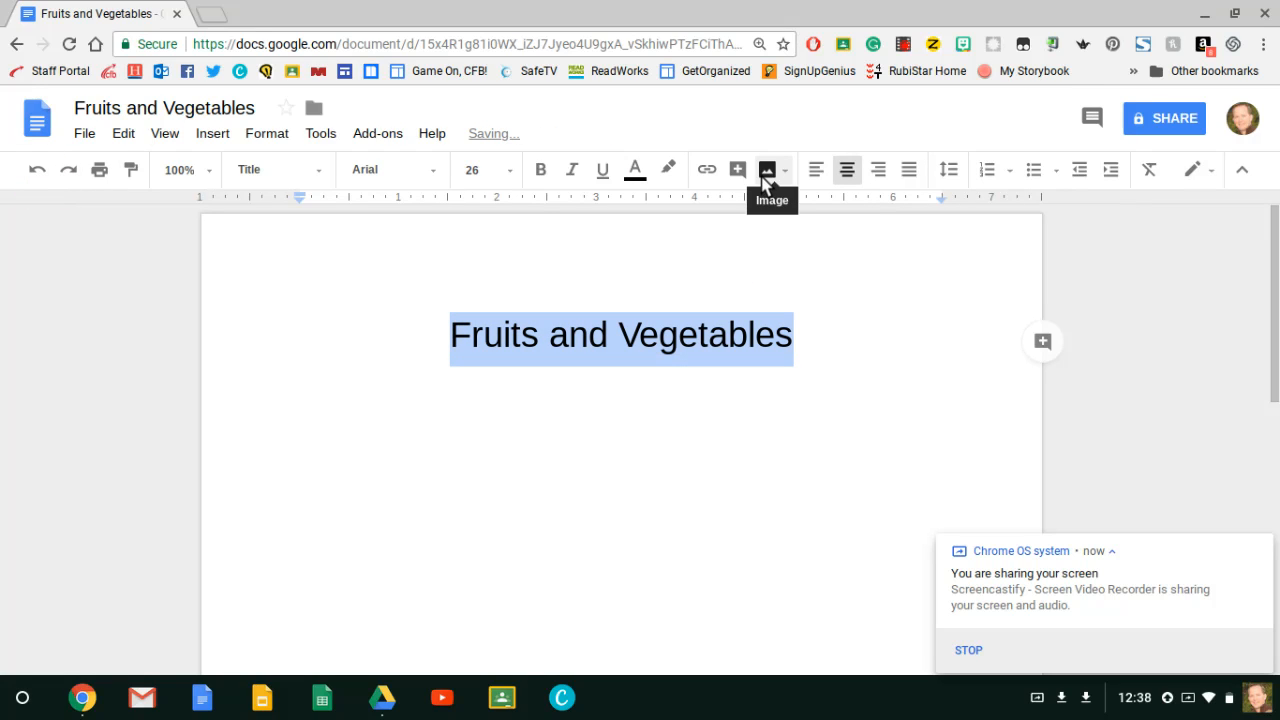
pyautogui.click(708, 172)
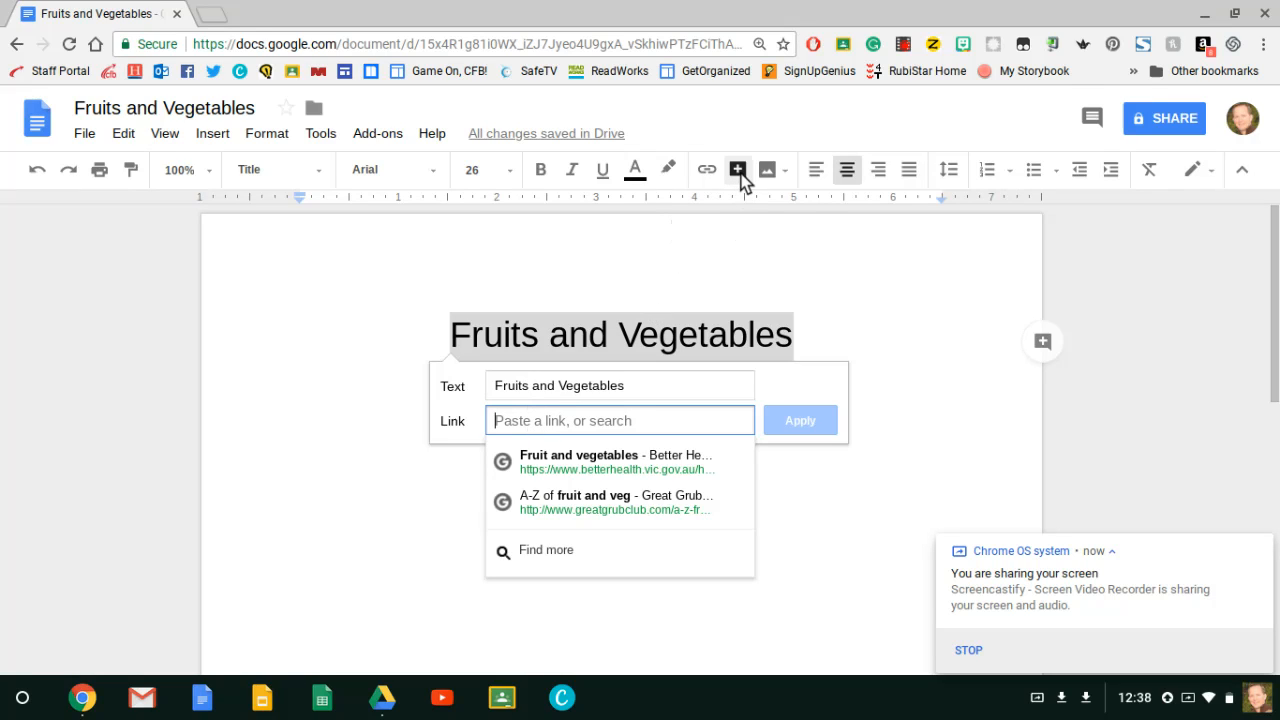
pyautogui.click(659, 292)
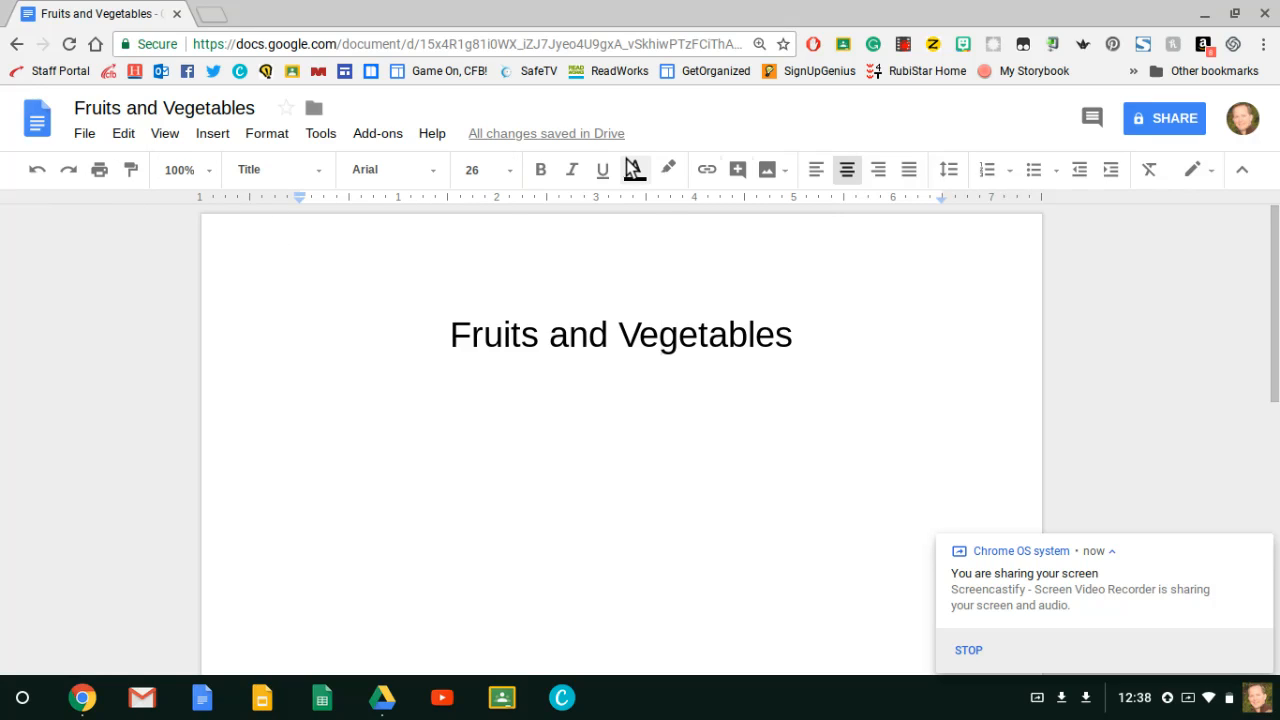
pyautogui.click(84, 140)
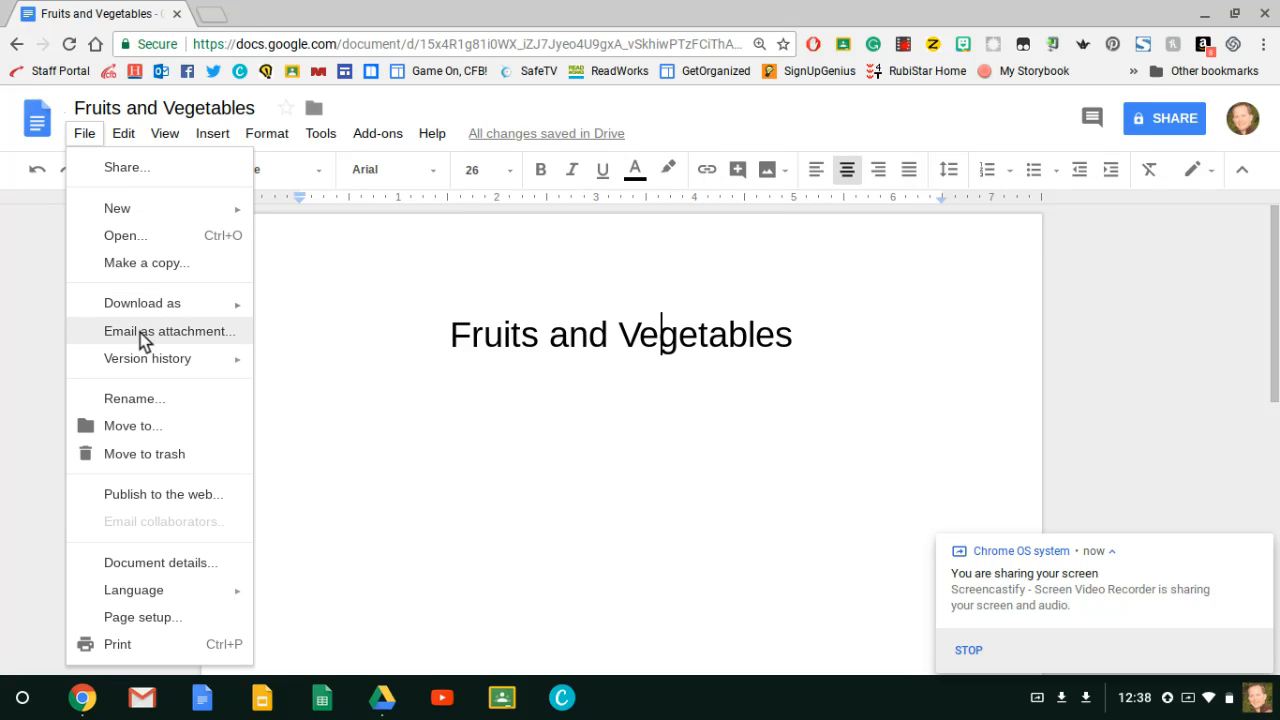
pyautogui.moveTo(148, 370)
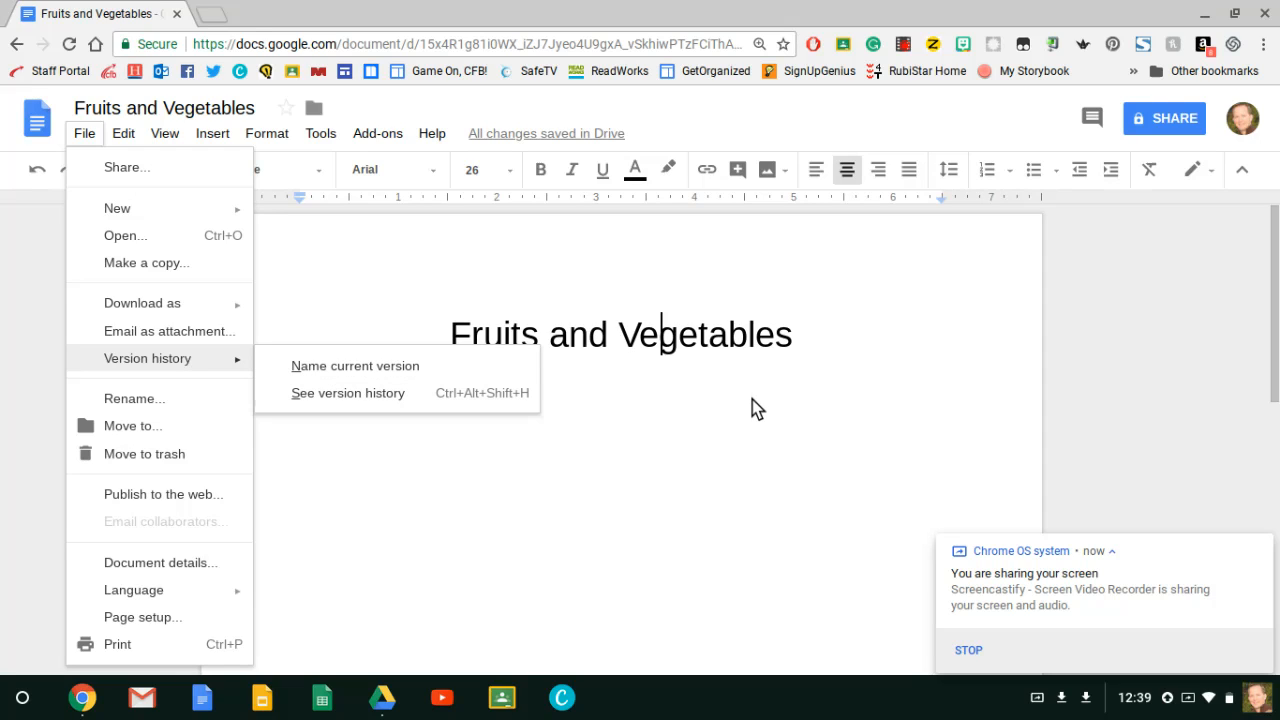
pyautogui.click(718, 408)
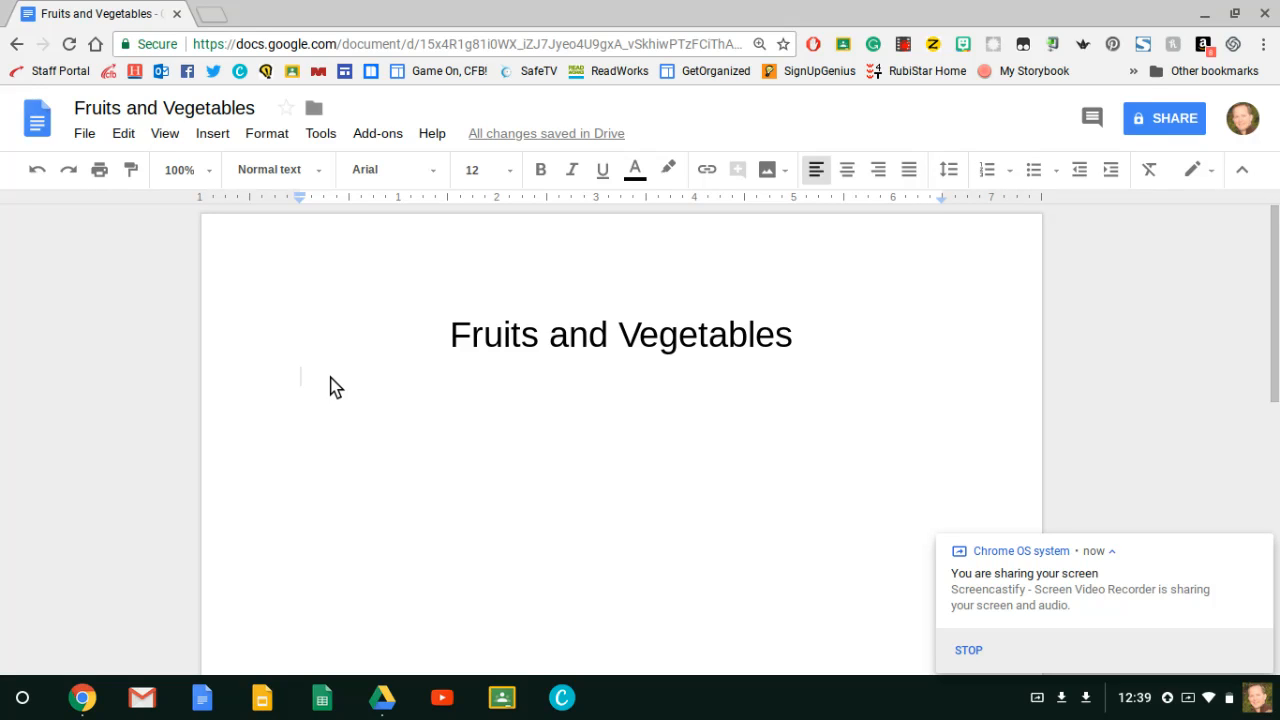
# Step: Enter "Fruits that I like:" on the line below the title and start a bulleted list on the next line
pyautogui.write('Fuits')
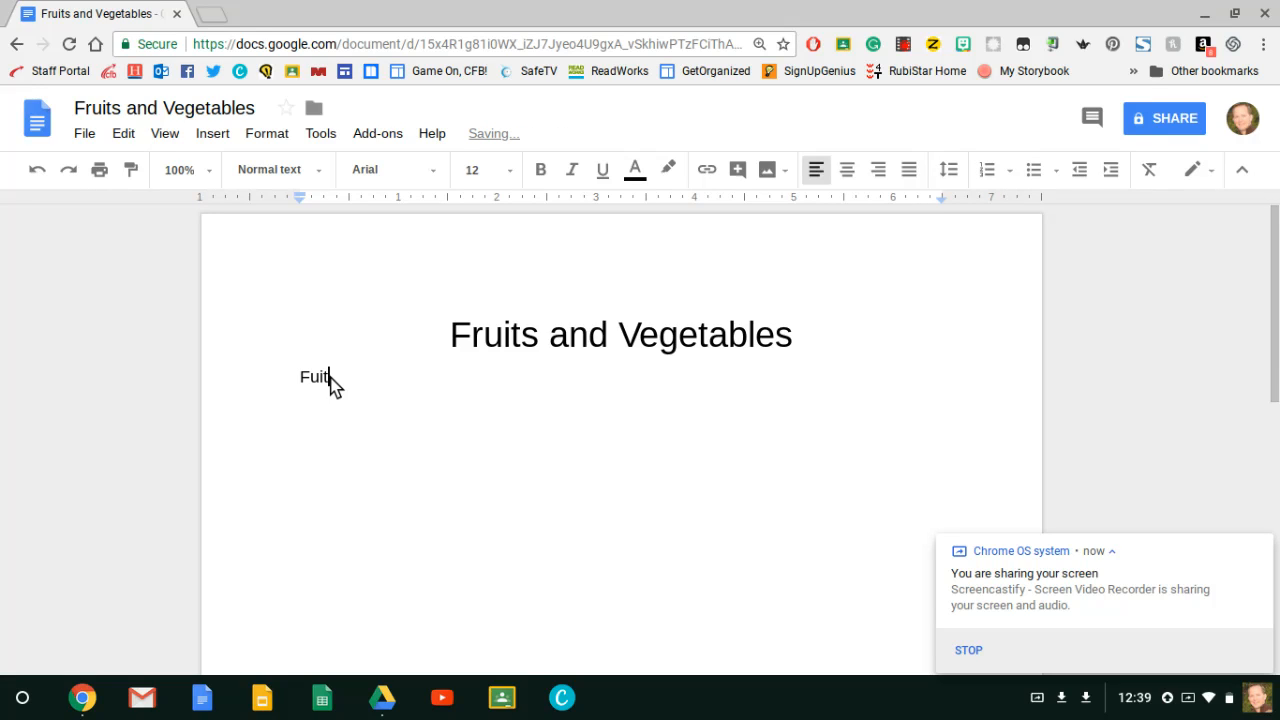
pyautogui.press('BackSpace')
pyautogui.press('BackSpace')
pyautogui.press('BackSpace')
pyautogui.press('BackSpace')
pyautogui.press('BackSpace')
pyautogui.write('ruits that I like:')
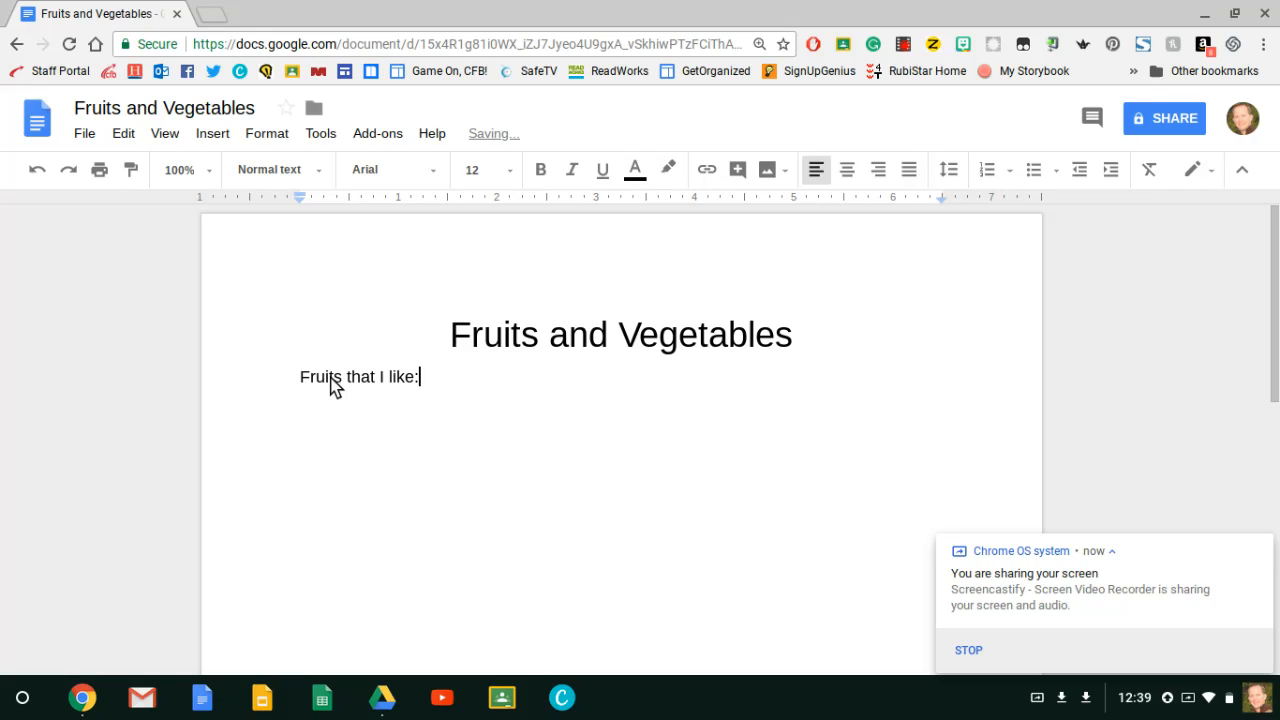
pyautogui.press('Return')
pyautogui.click(1034, 172)
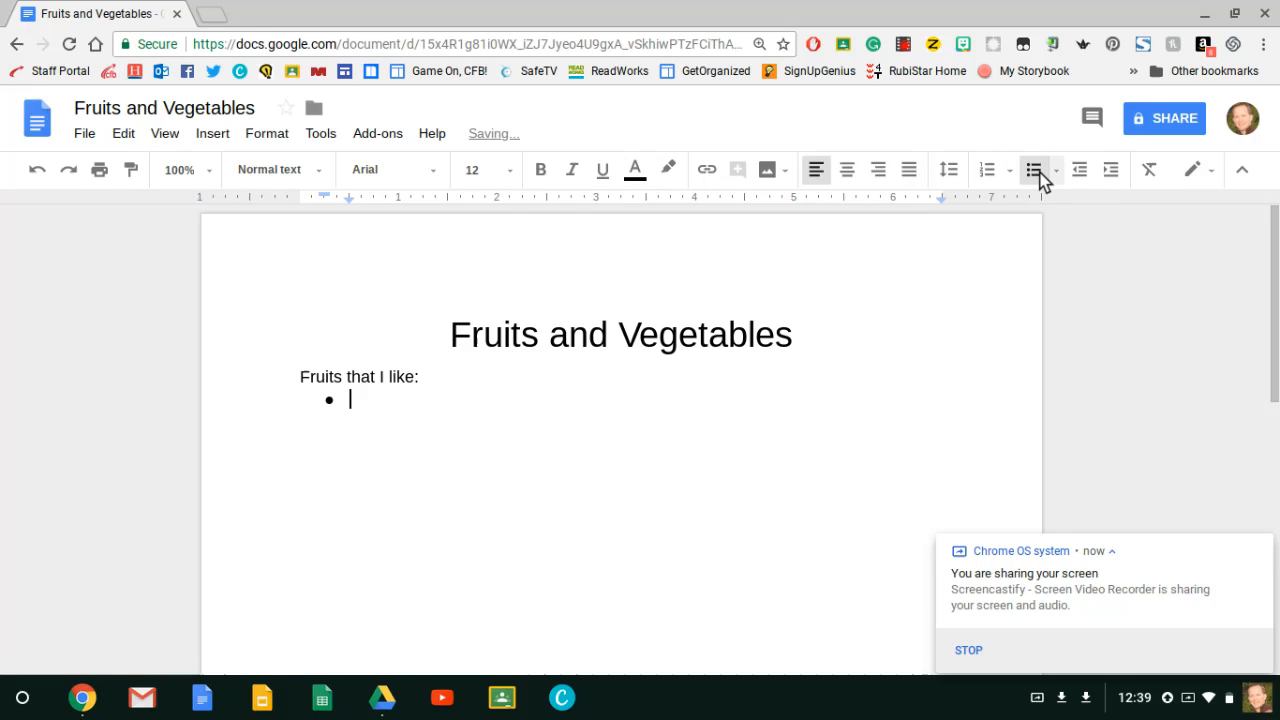
# Step: Look at the available bullet styles and numbered list styles without changing the list
pyautogui.click(1056, 172)
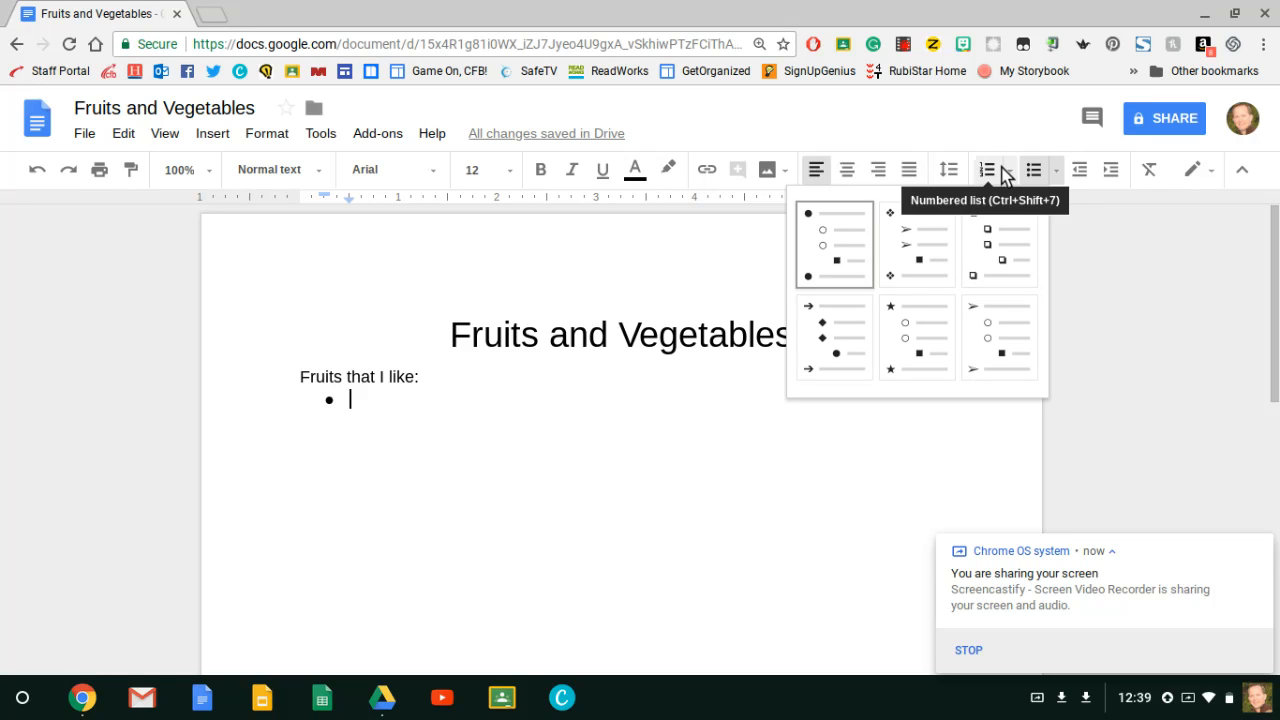
pyautogui.click(1058, 170)
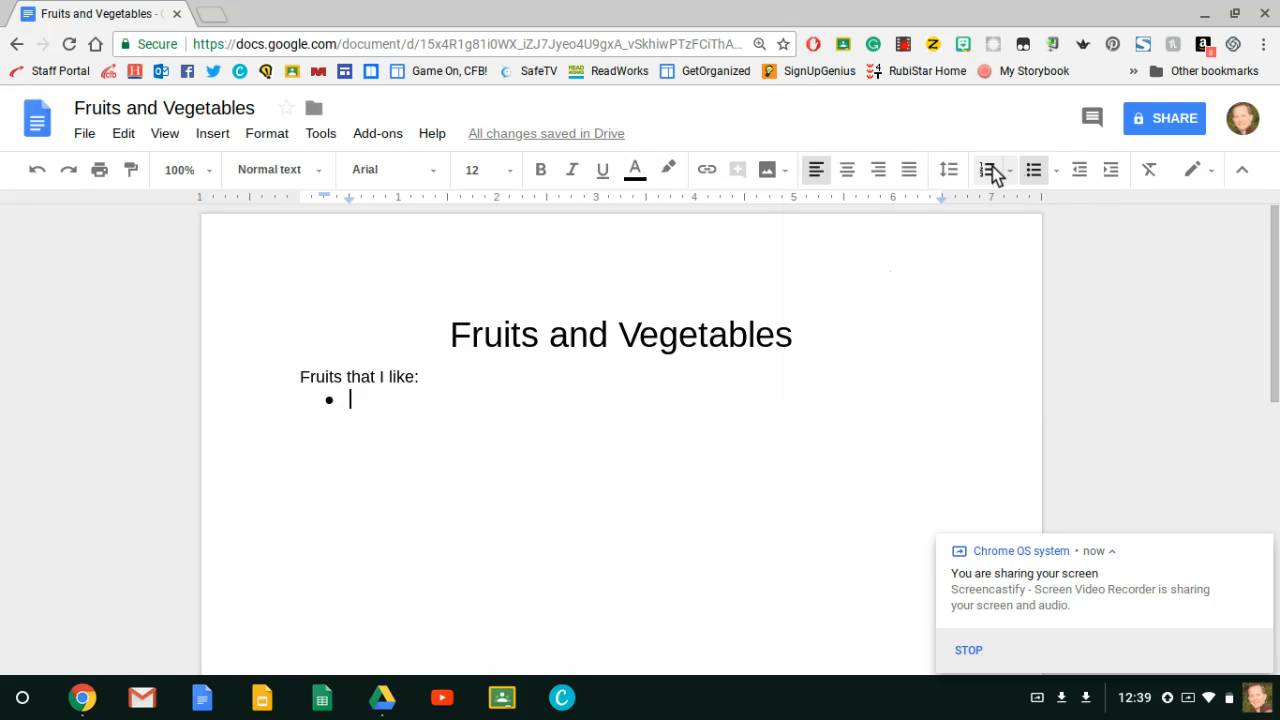
pyautogui.click(1012, 174)
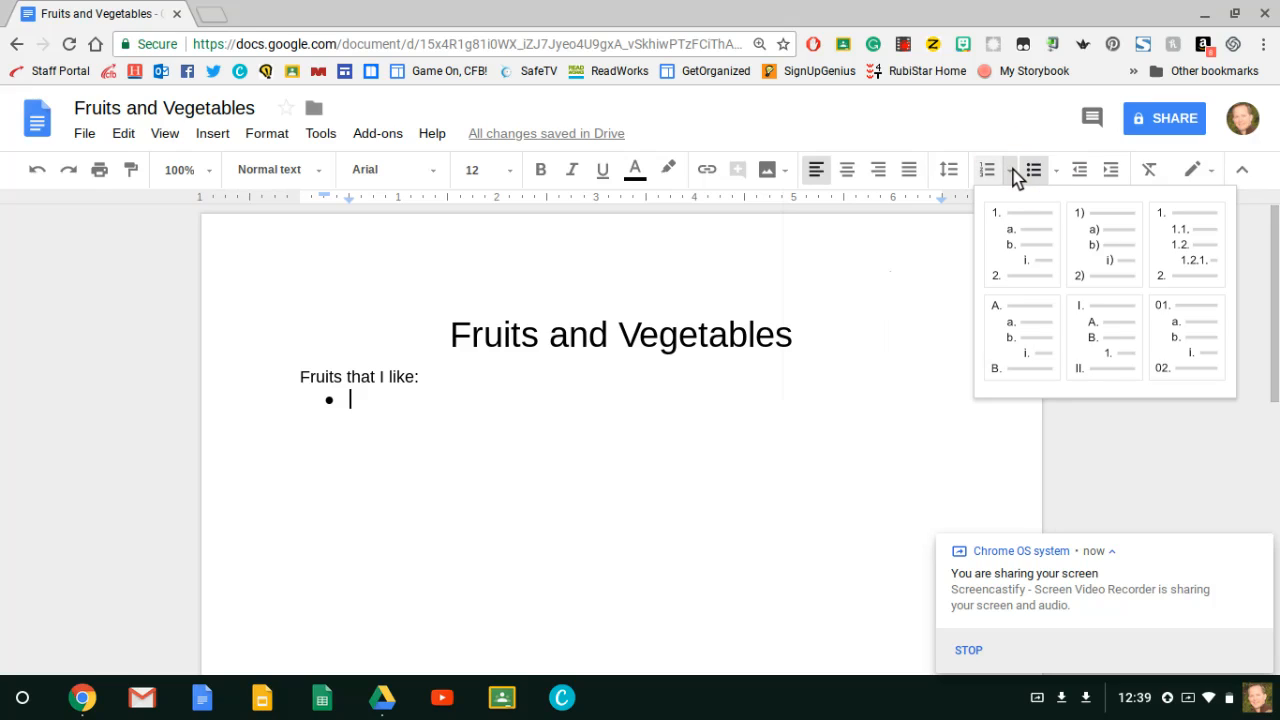
pyautogui.click(1012, 174)
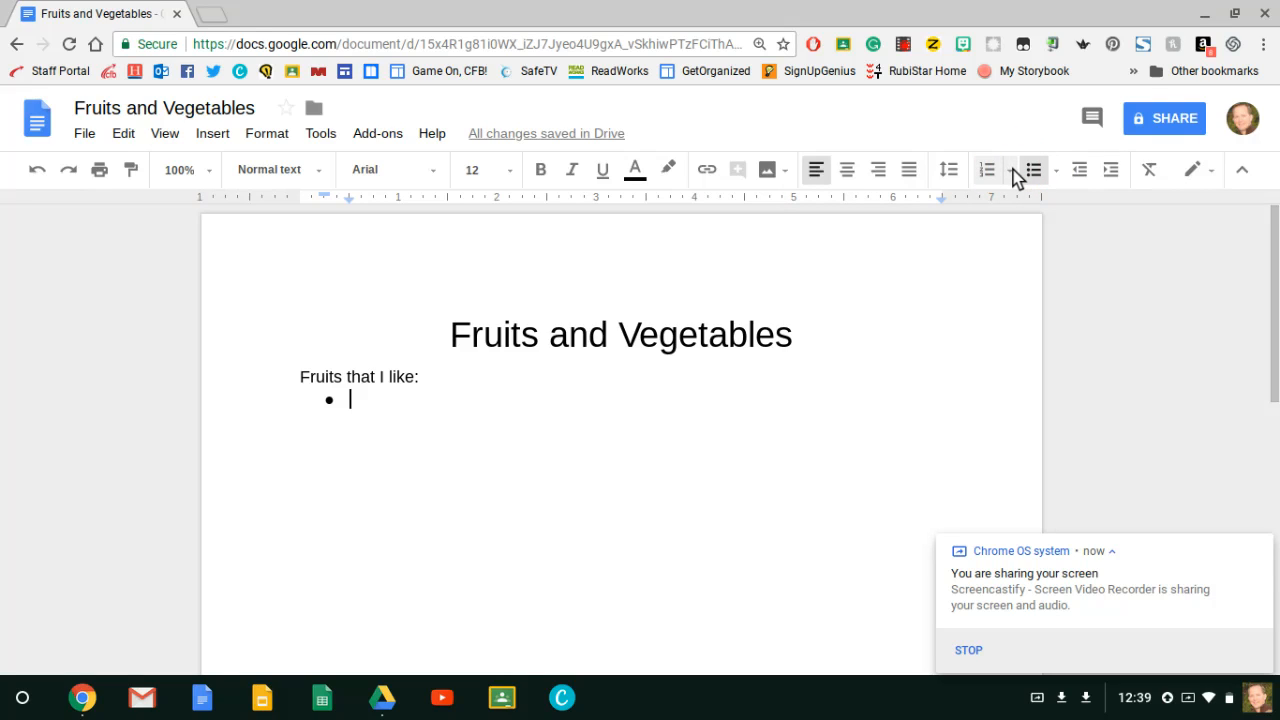
# Step: Enter "Apples" as the first bullet of the list and add a new bullet below it
pyautogui.click(358, 401)
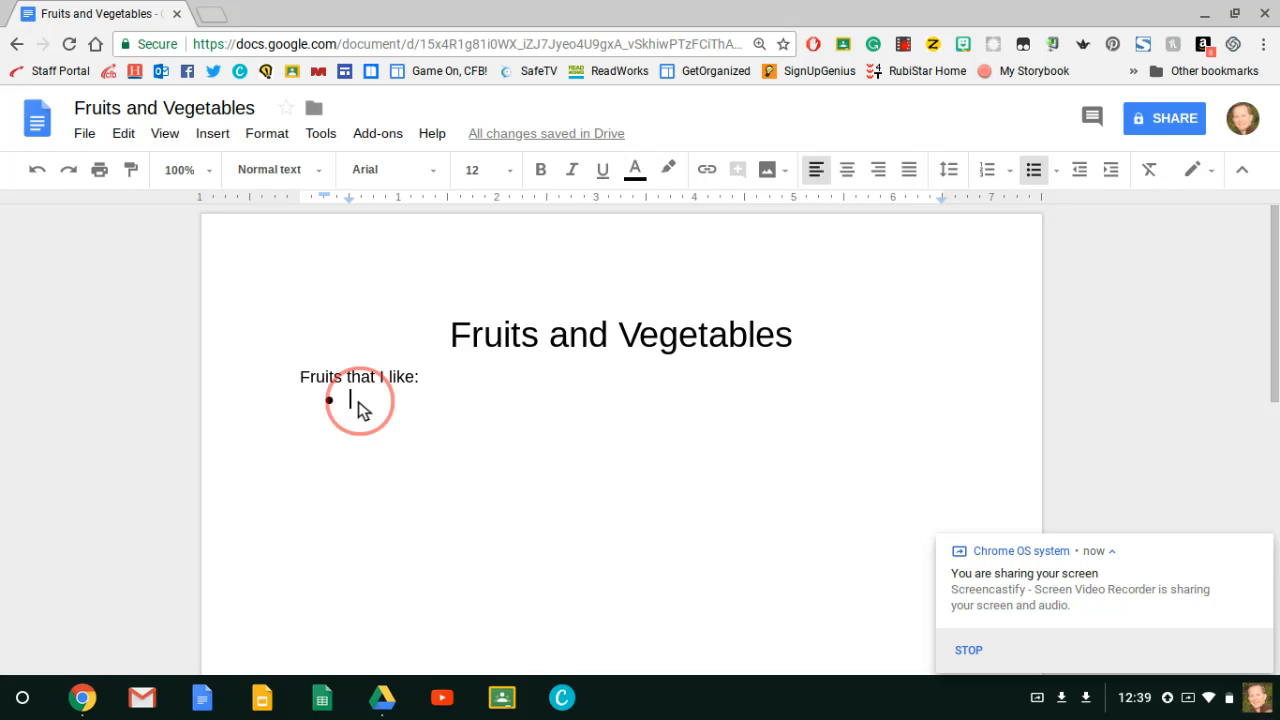
pyautogui.write('apples')
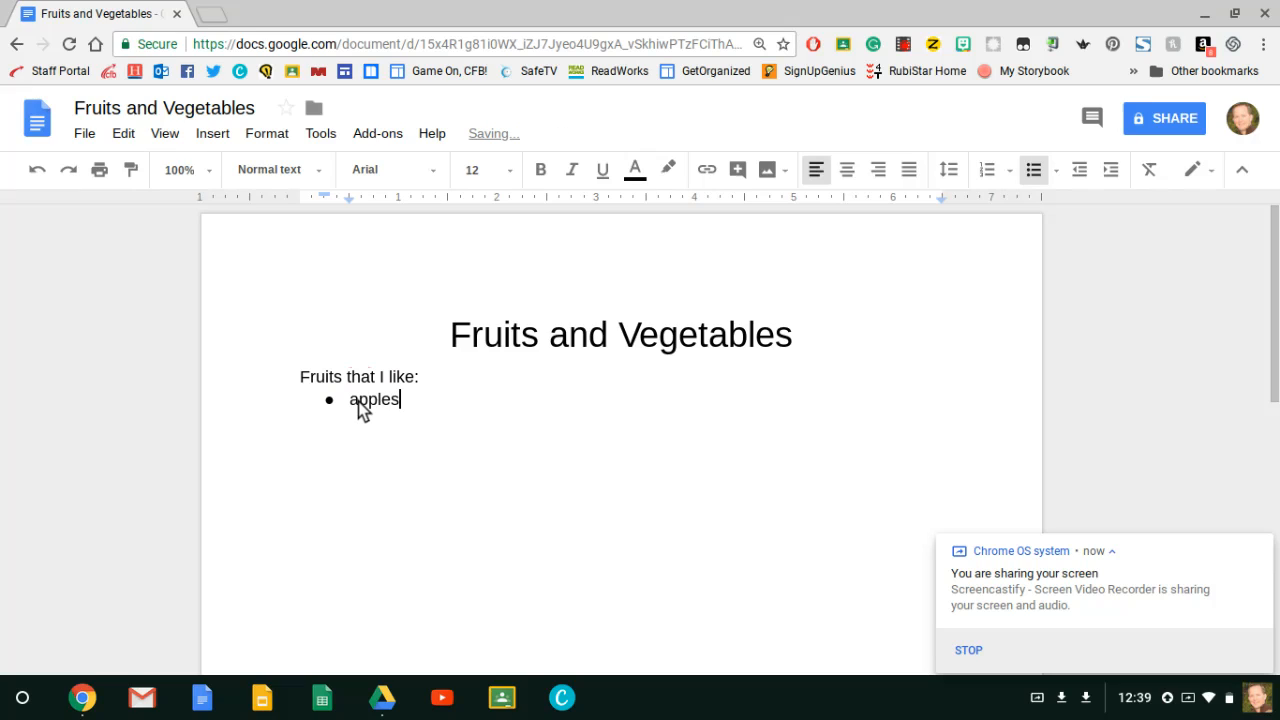
pyautogui.press('Return')
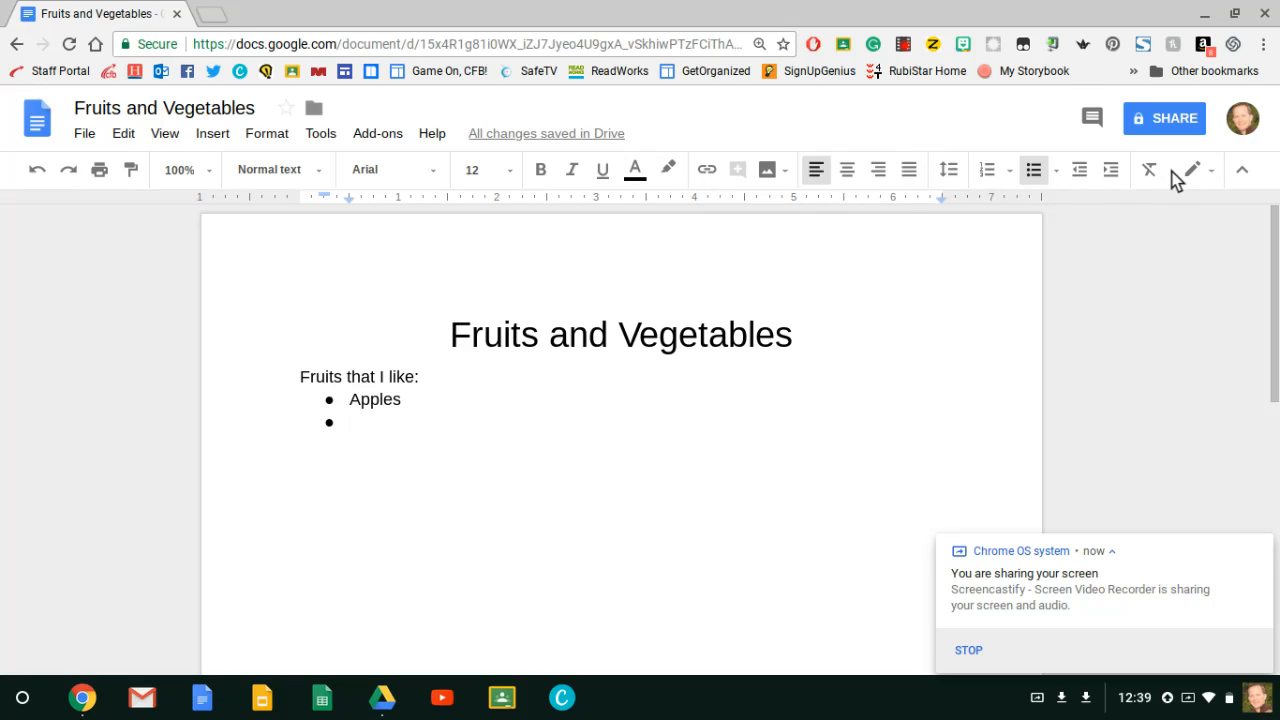
# Step: Indent the new bullet under "Apples" and enter the sub-items "Fuji", "Granny Smith" and "Gala"
pyautogui.click(1111, 176)
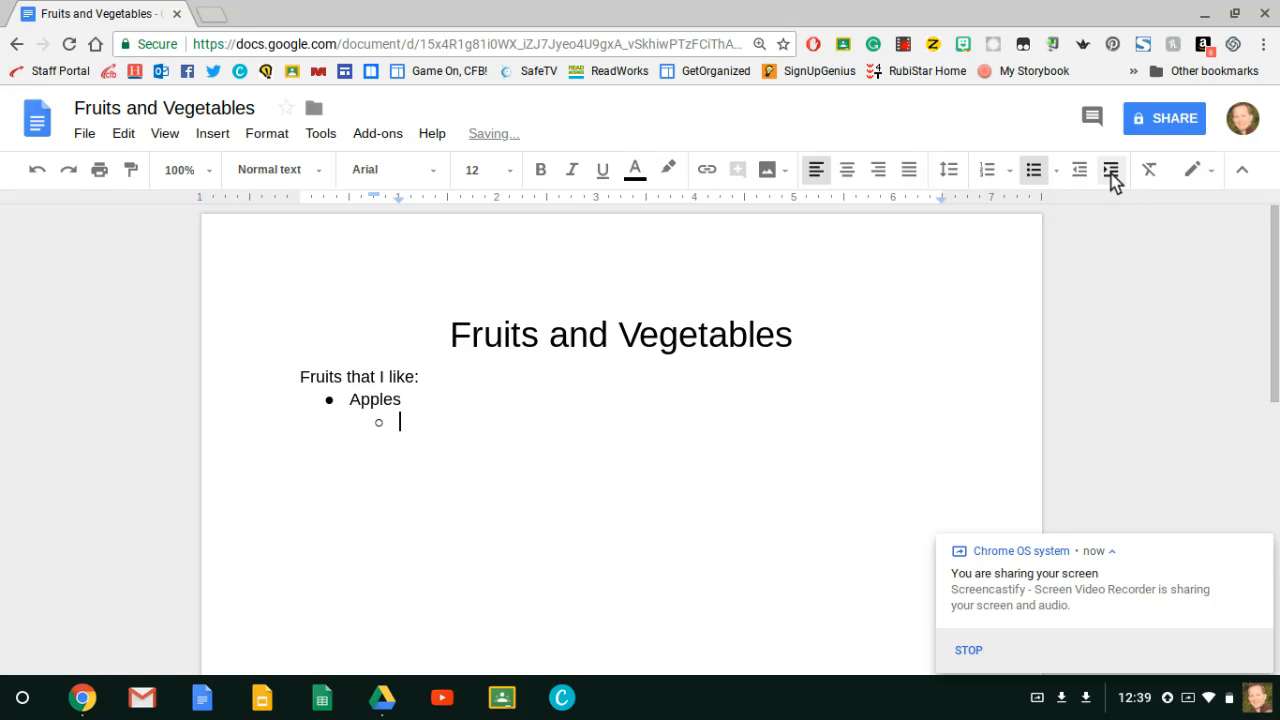
pyautogui.write('fuji')
pyautogui.press('Return')
pyautogui.write('granny Smi')
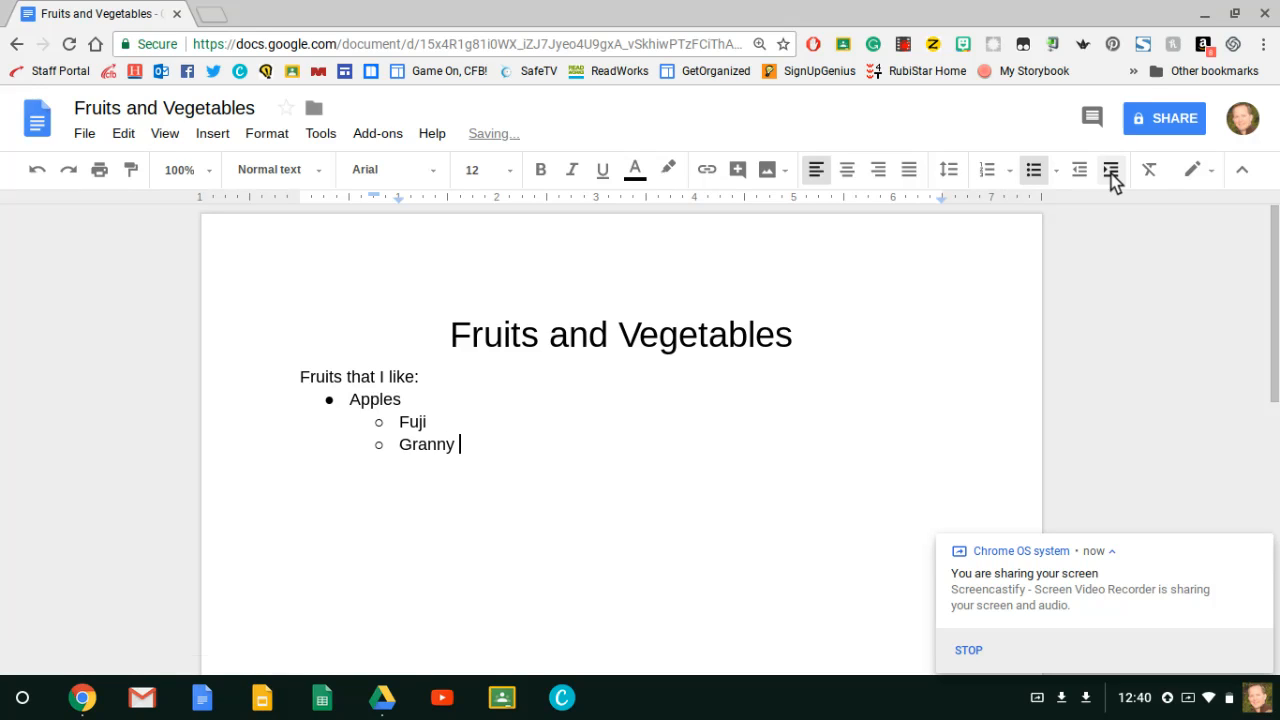
pyautogui.write('th')
pyautogui.press('Return')
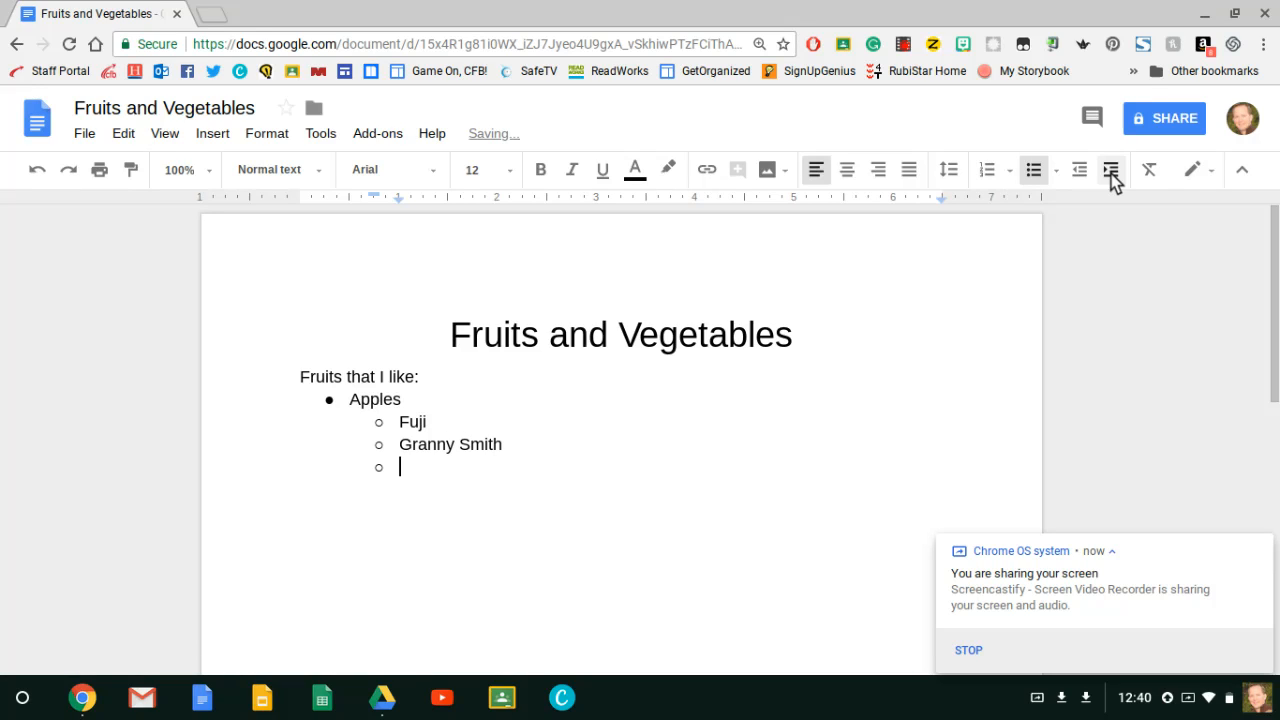
pyautogui.write('Gala')
pyautogui.press('Return')
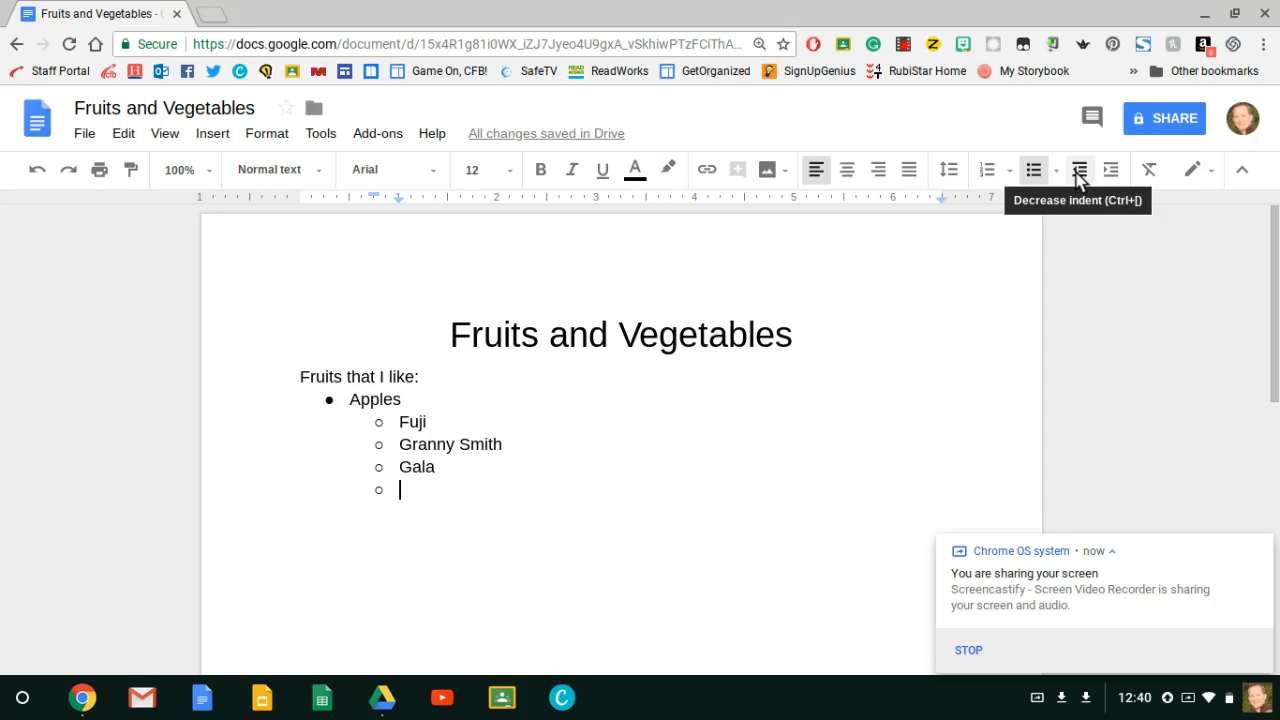
# Step: Move the empty sub-bullet below "Gala" back to the main level and enter "Oranges"
pyautogui.click(1078, 176)
pyautogui.write('Ora')
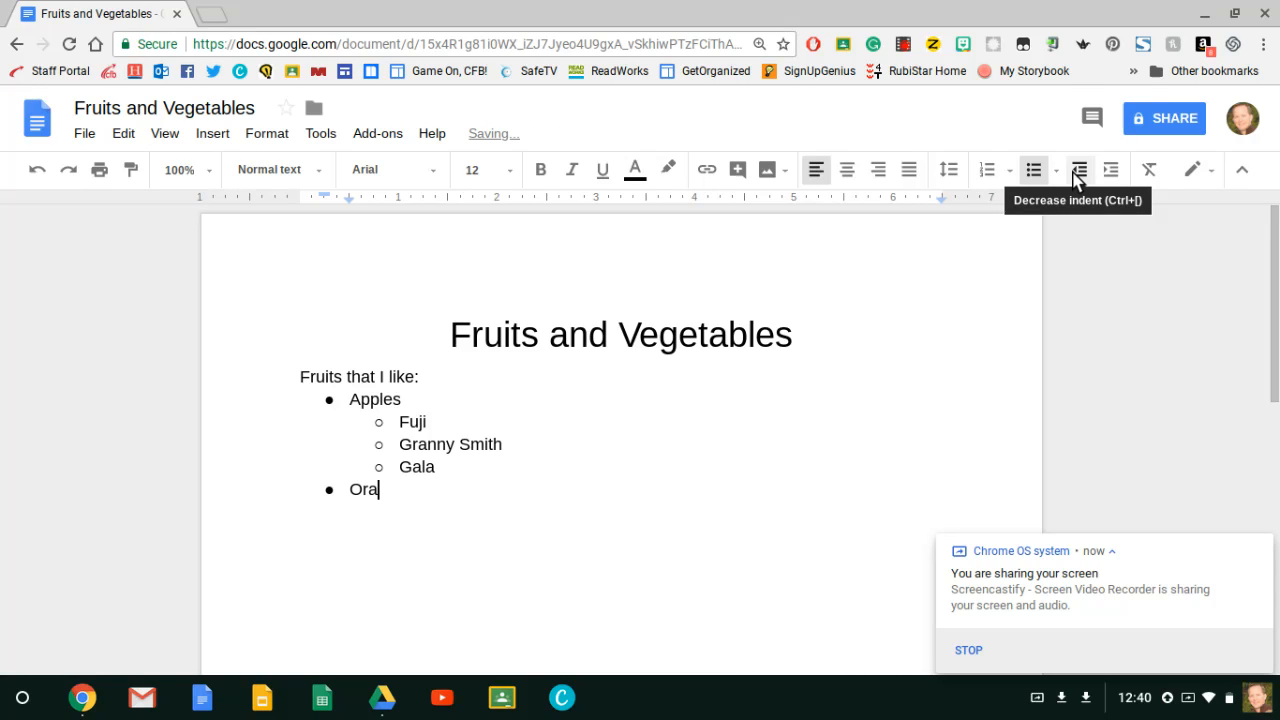
pyautogui.write('nges')
pyautogui.press('Return')
# Step: Indent the bullet below "Oranges" and enter the sub-items "Cuties", "Navel" and "Tangerines"
pyautogui.press('Tab')
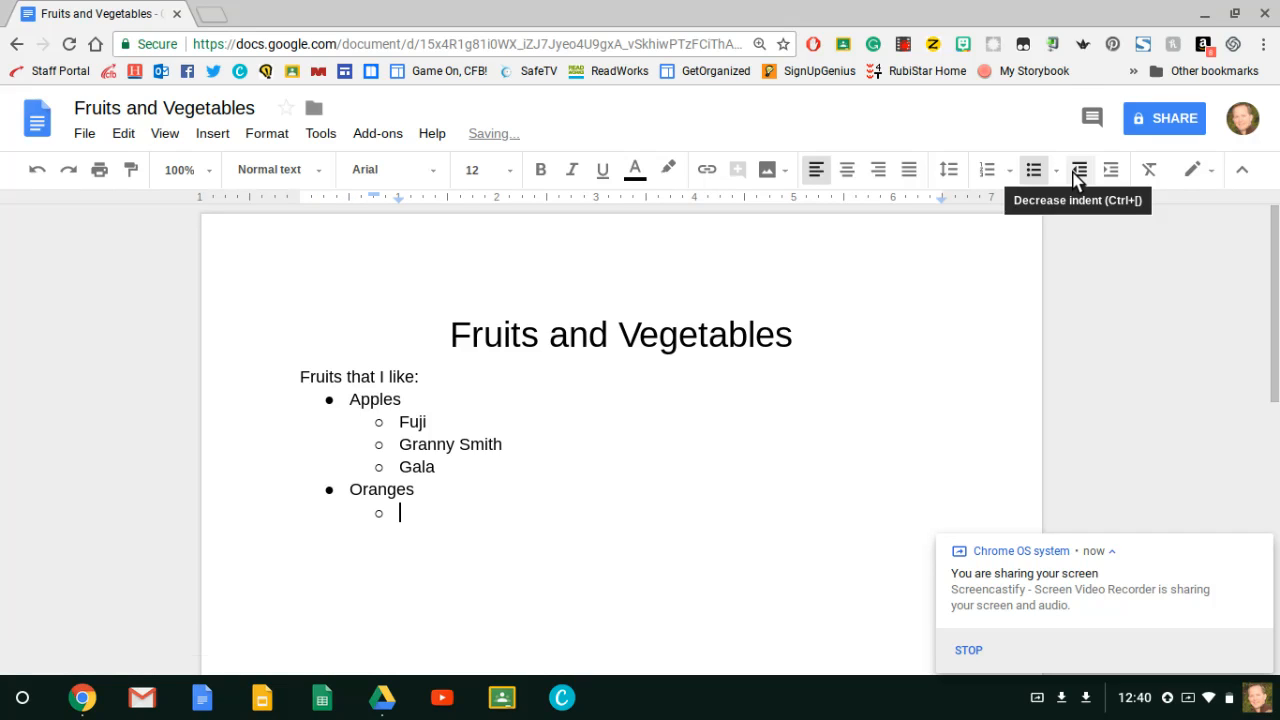
pyautogui.write('Cuties')
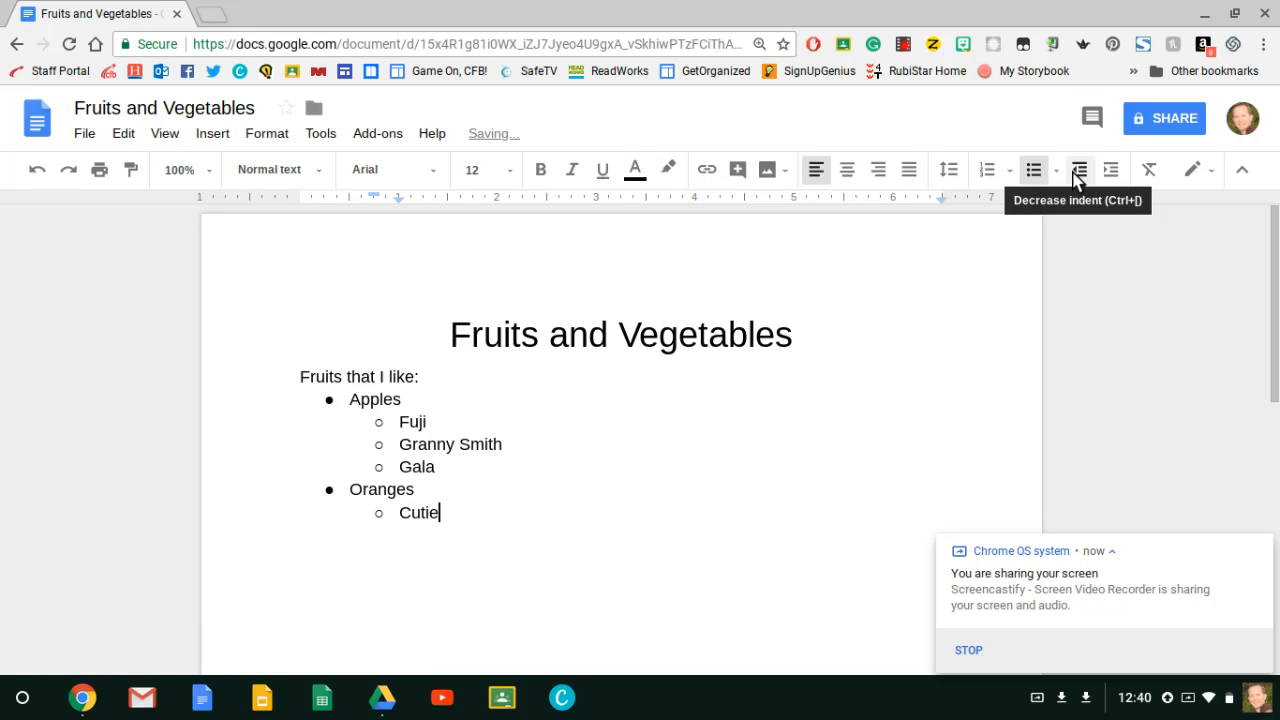
pyautogui.press('Return')
pyautogui.write('Navel')
pyautogui.press('Return')
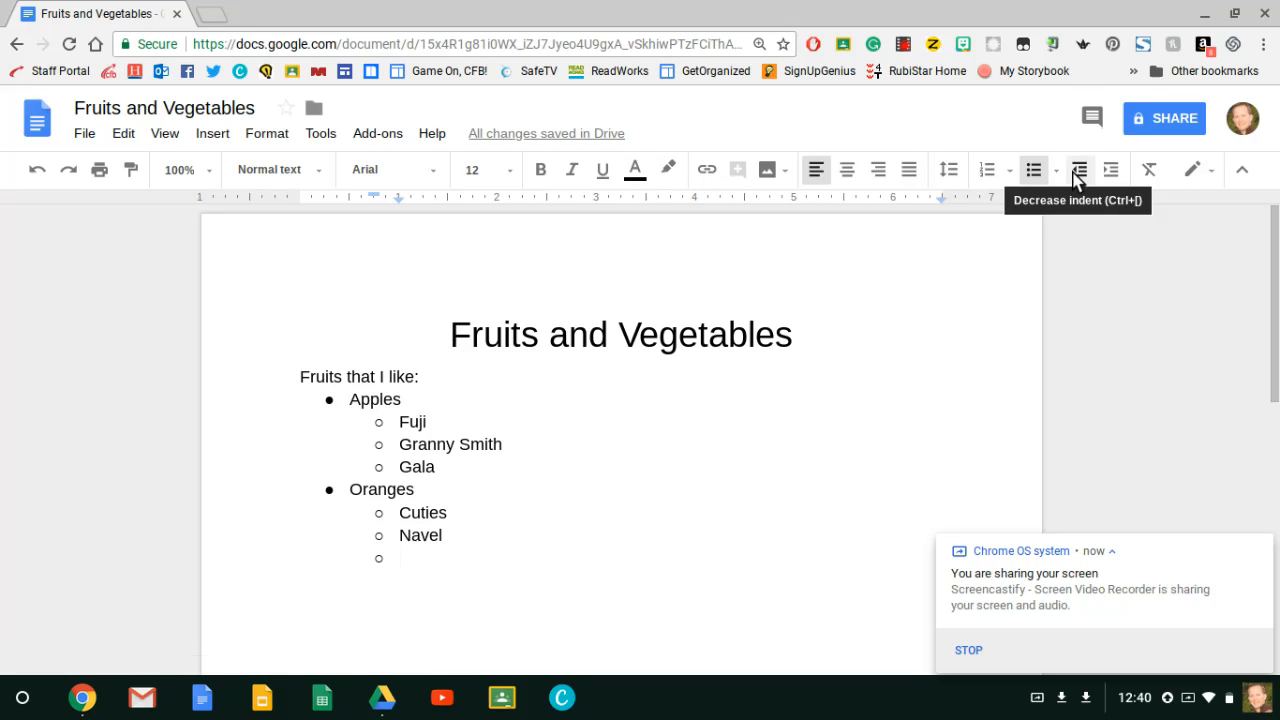
pyautogui.write('tangerines')
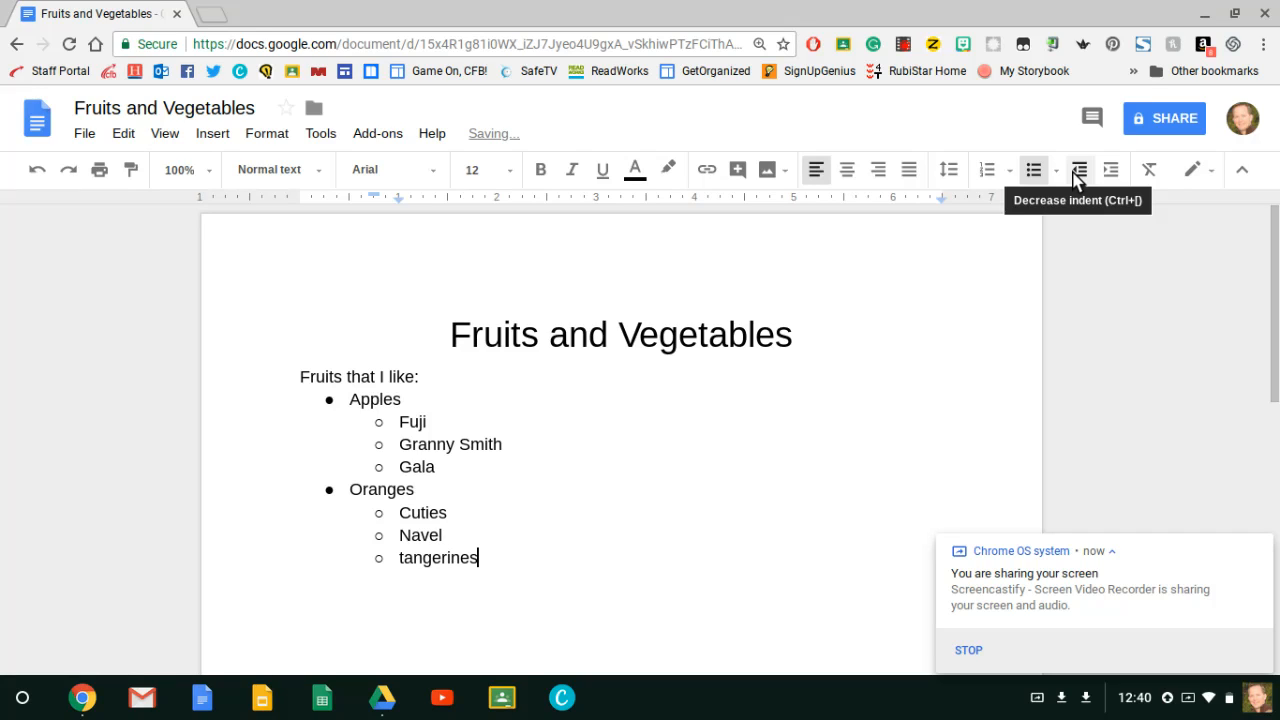
# Step: End the bulleted list after "Tangerines" and return to an unindented plain line below it
pyautogui.press('Return')
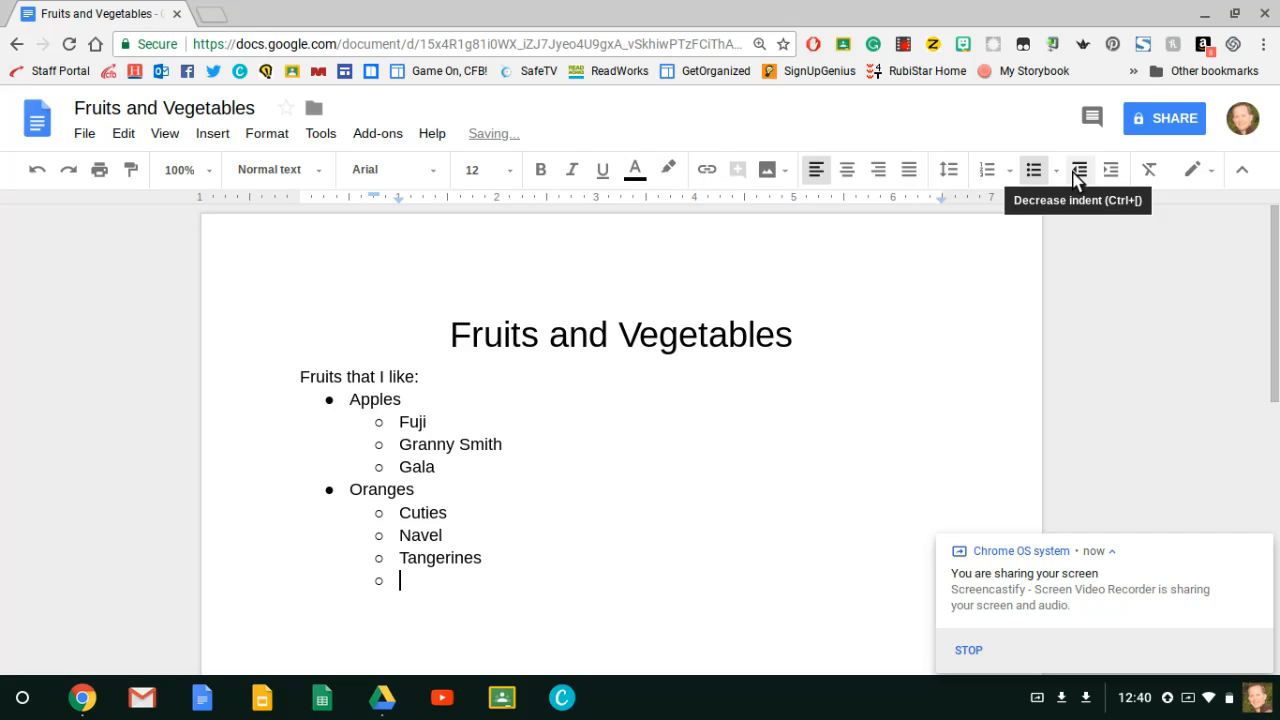
pyautogui.click(1075, 172)
pyautogui.click(1075, 172)
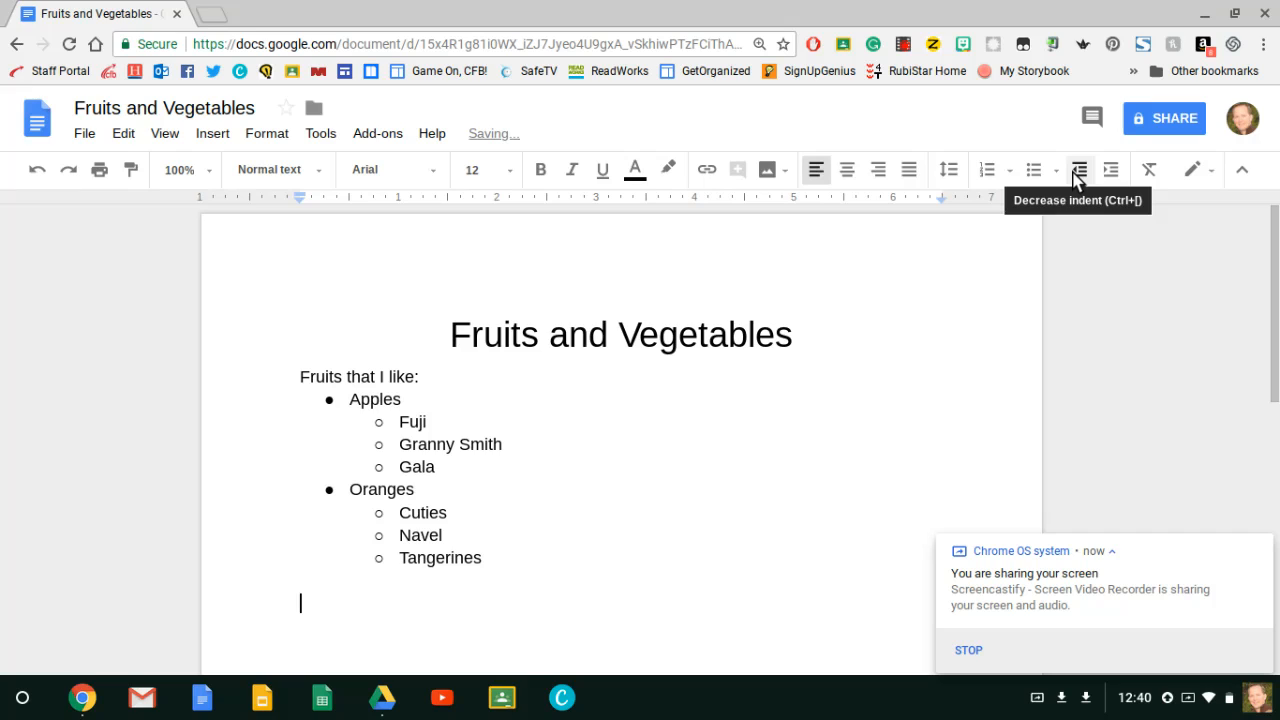